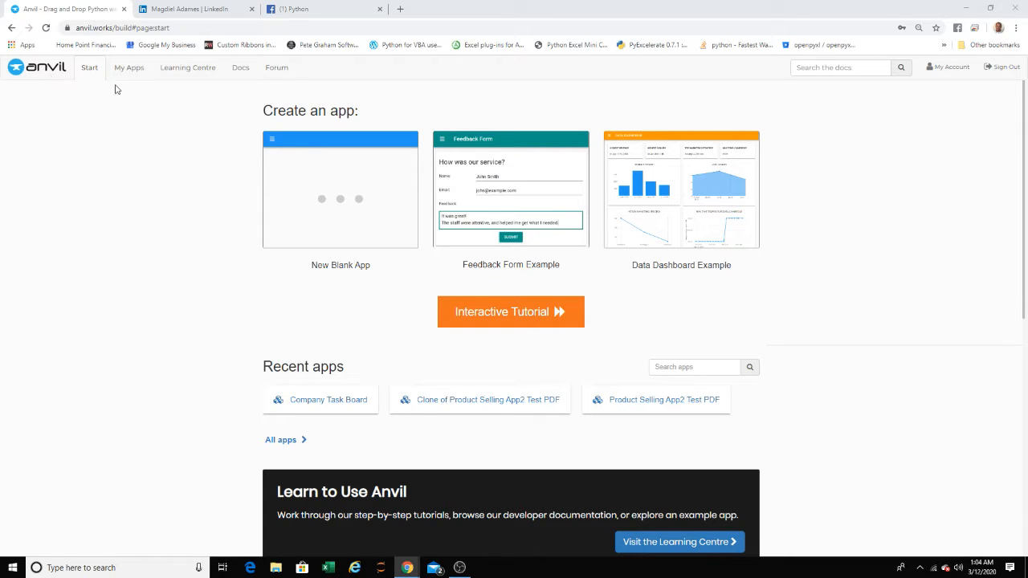
# - Create a new blank app using the Material Design theme
pyautogui.click(48, 70)
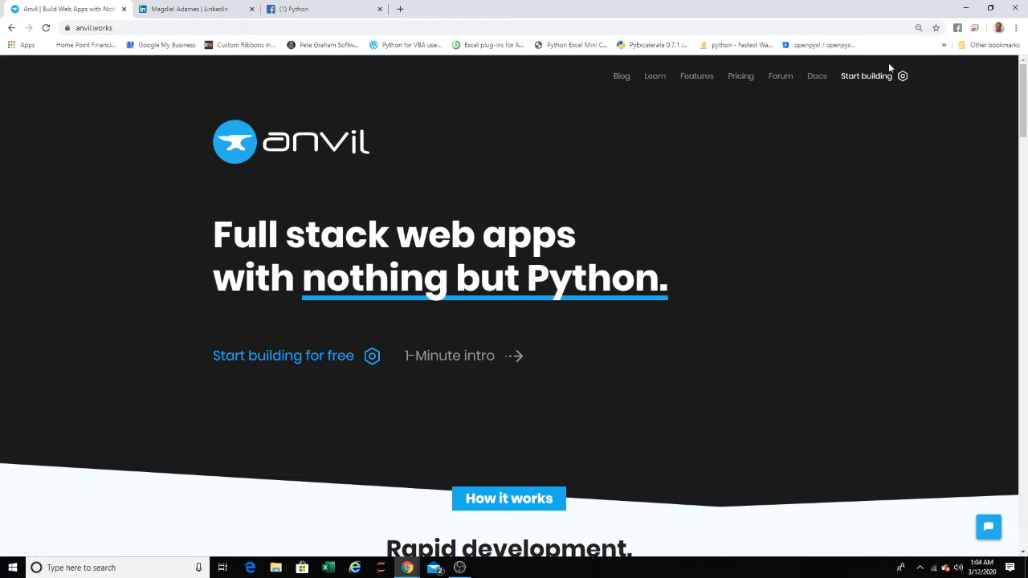
pyautogui.click(867, 78)
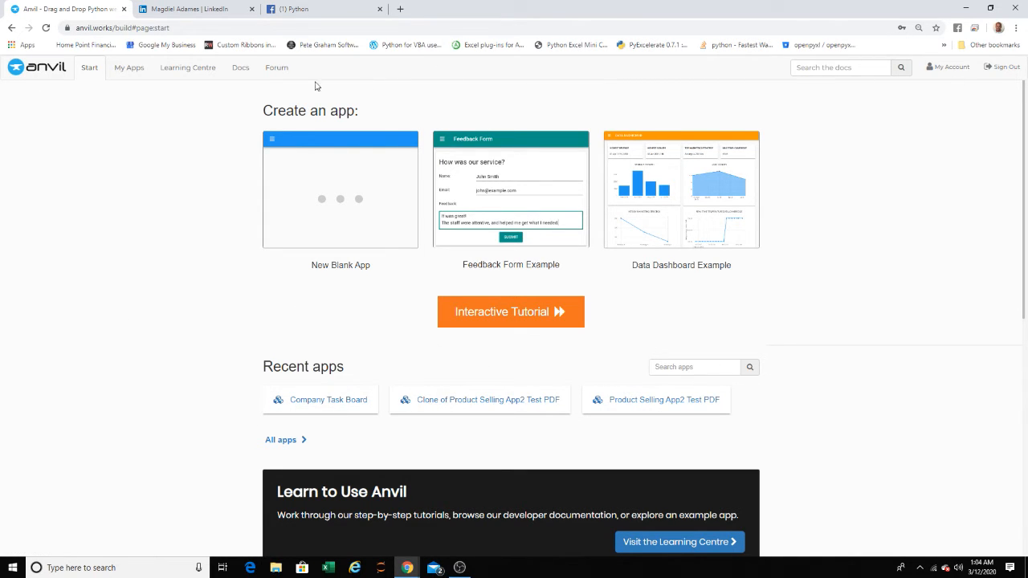
pyautogui.click(330, 197)
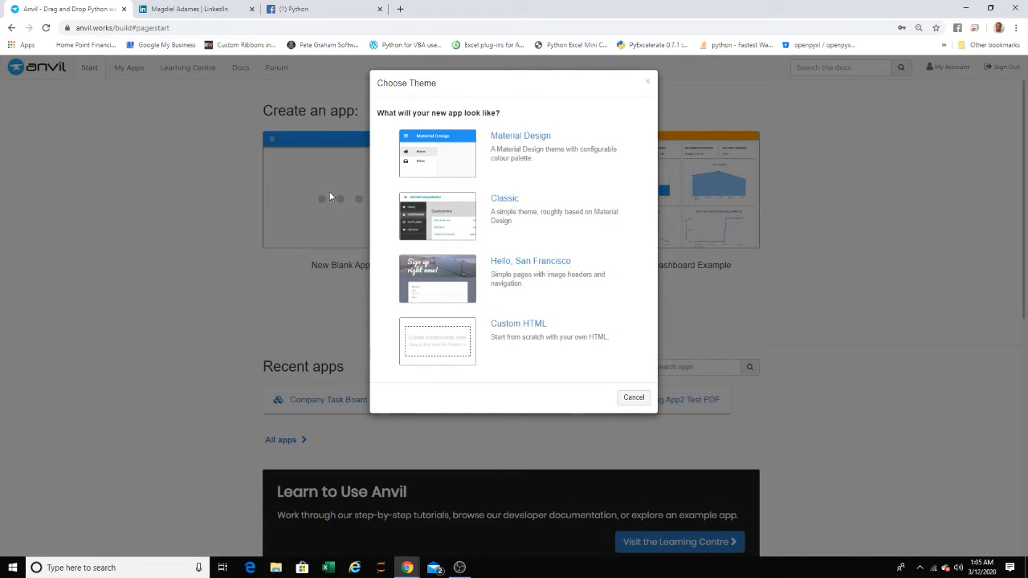
pyautogui.click(448, 151)
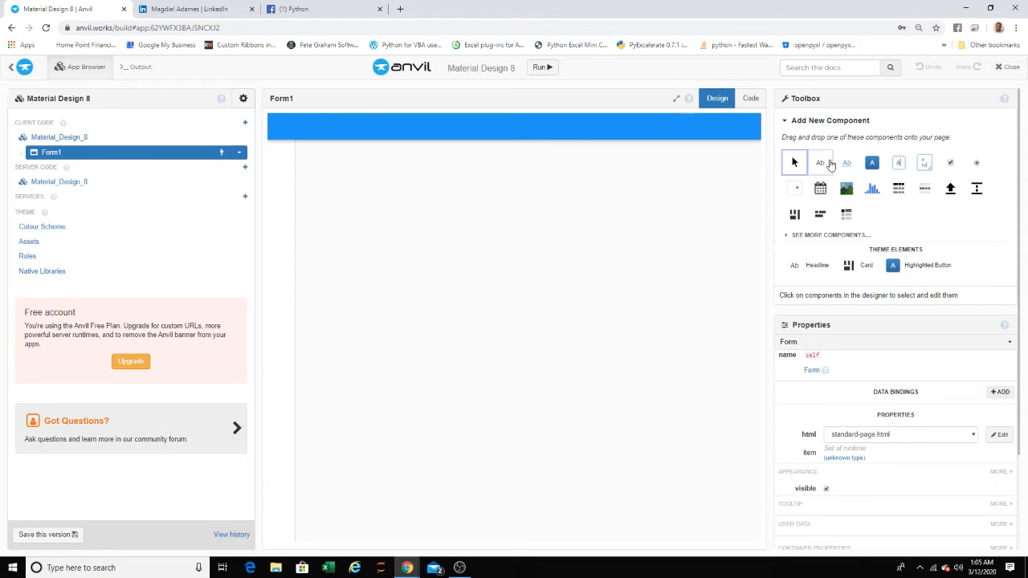
# - Place a Label in the title area of Form1's blue header bar
pyautogui.moveTo(831, 163); pyautogui.dragTo(332, 128)
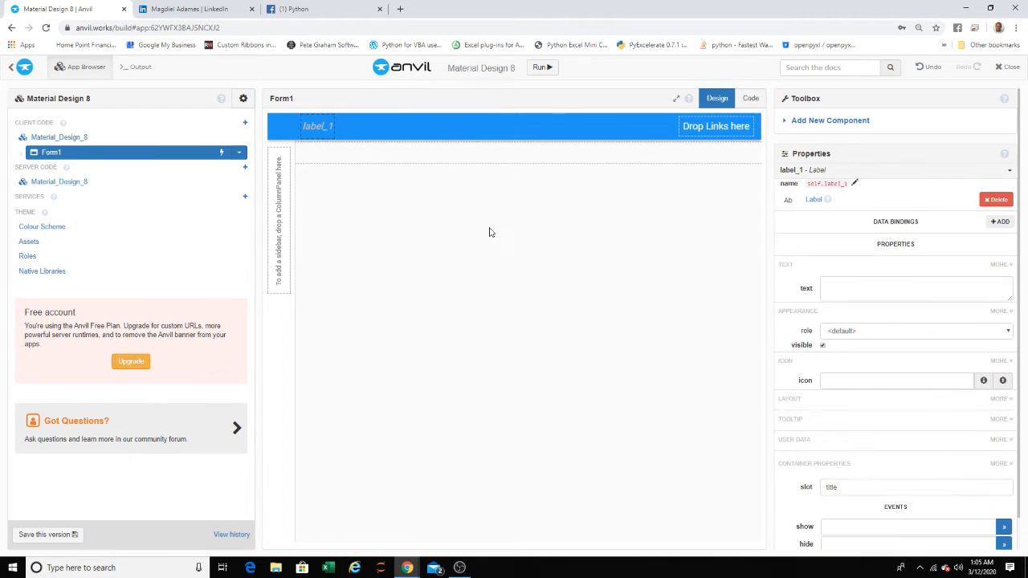
pyautogui.hotkey('ctrl', '+')
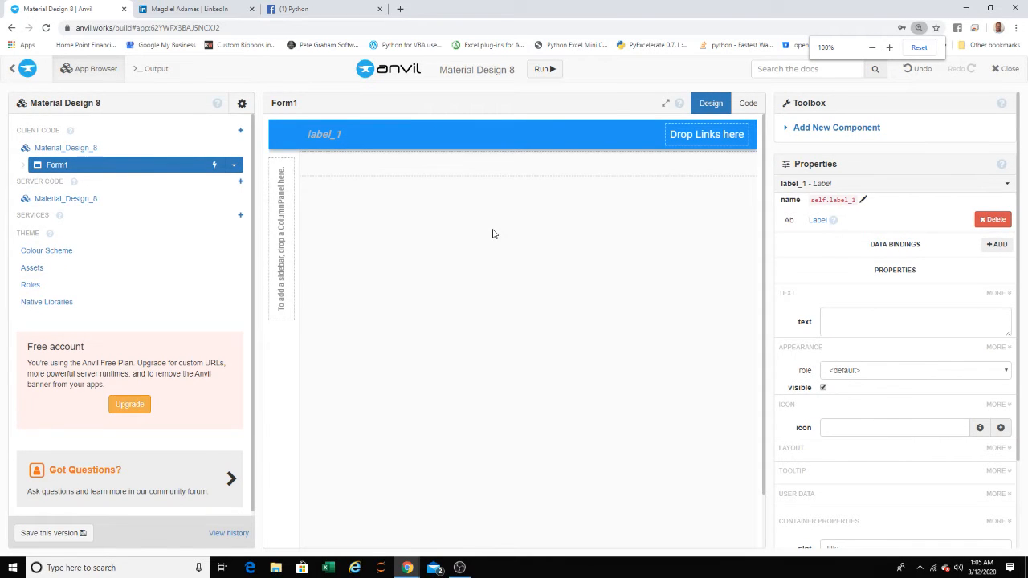
pyautogui.hotkey('ctrl', '+')
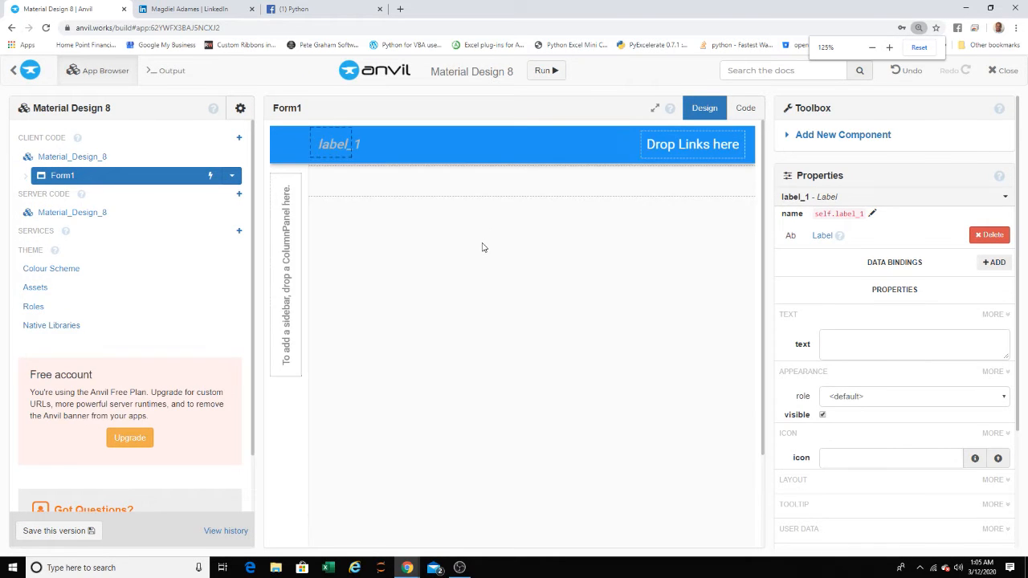
pyautogui.hotkey('ctrl', '+')
pyautogui.hotkey('ctrl', '+')
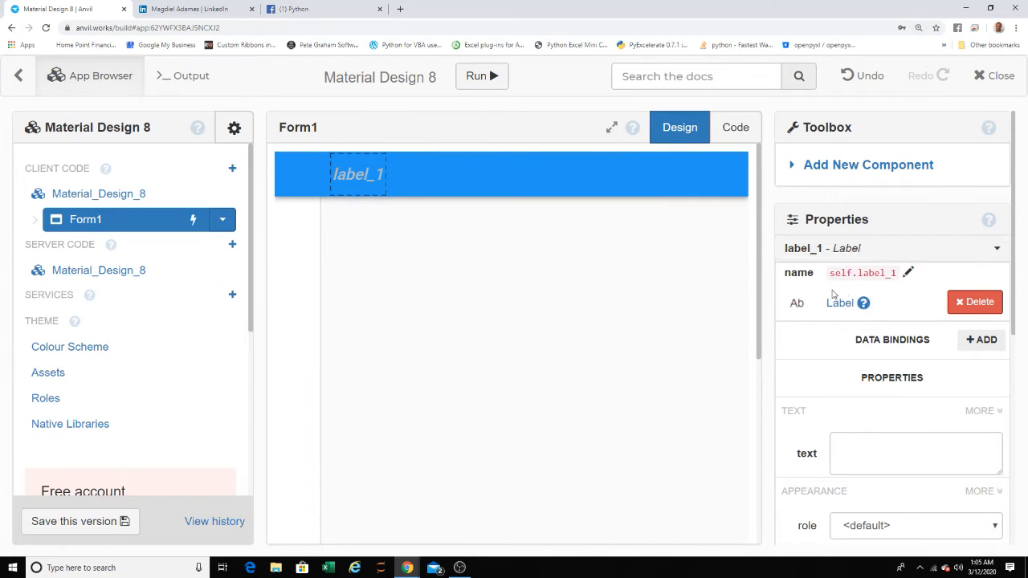
# - Set the header label's text to "Task Board"
pyautogui.scroll(-1, 861, 321)
pyautogui.click(861, 370)
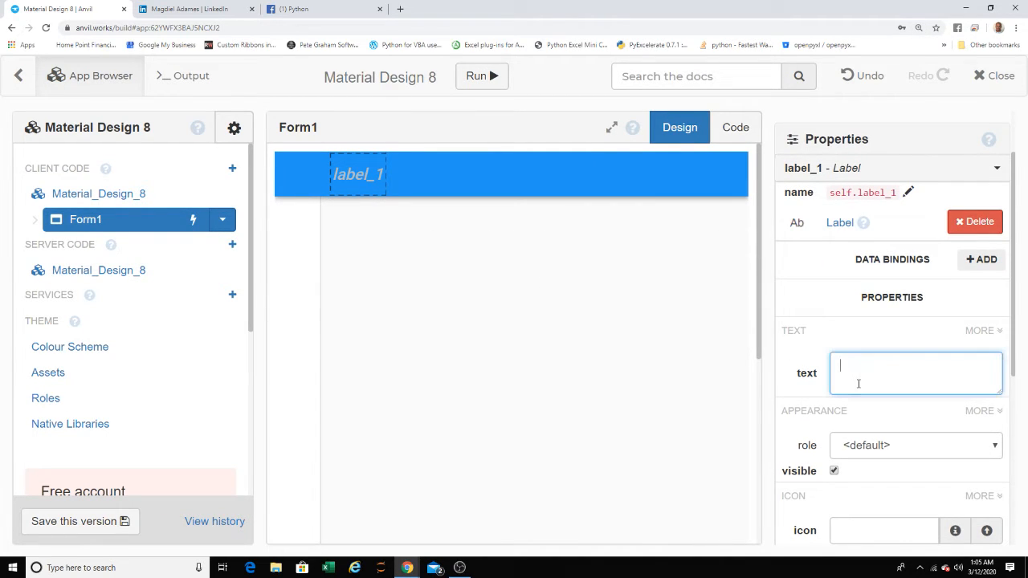
pyautogui.write('Task Board')
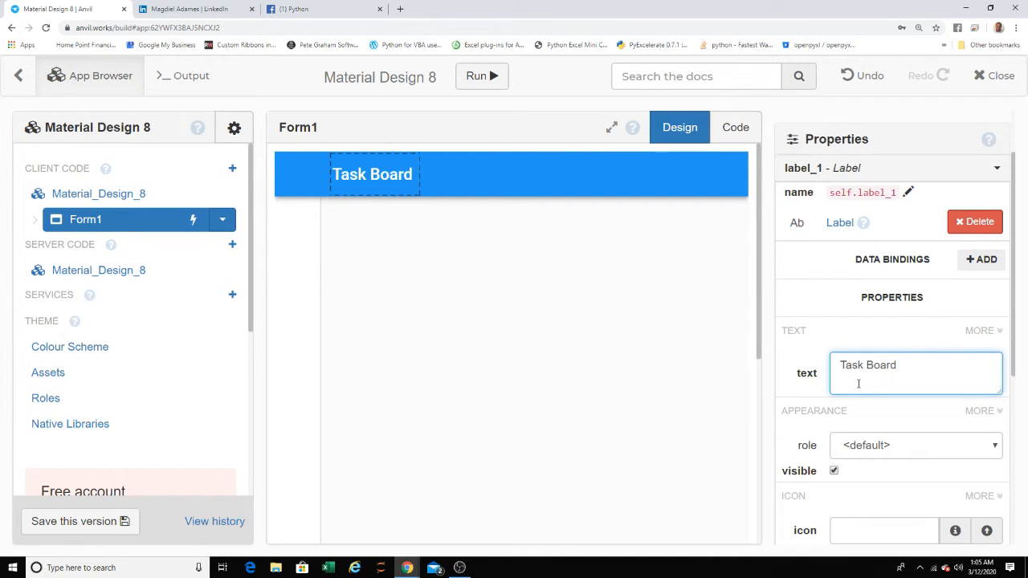
pyautogui.press('BackSpace')
pyautogui.click(477, 372)
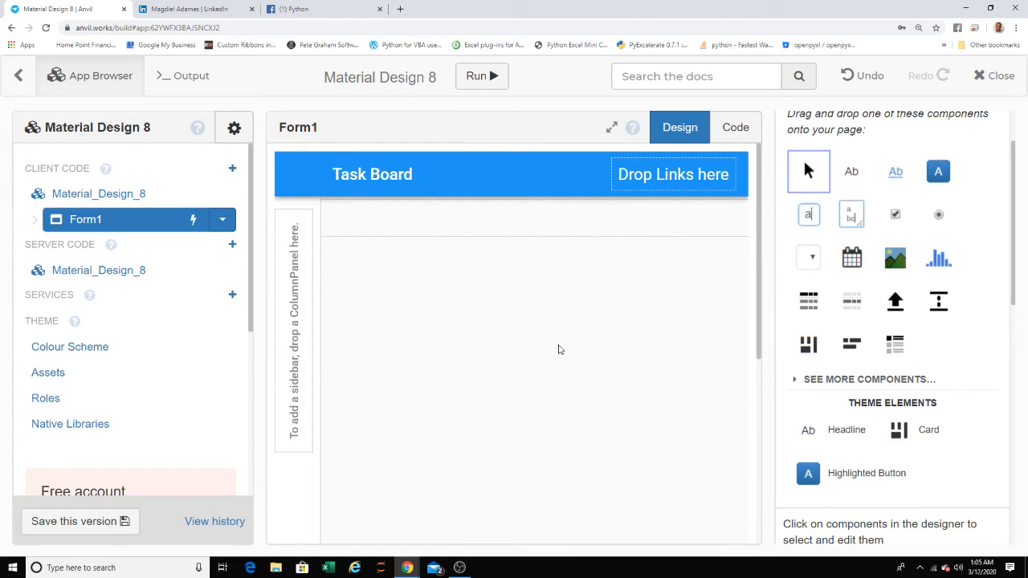
# - Delete the default content panel below the header of Form1
pyautogui.scroll(-2, 551, 346)
pyautogui.scroll(2, 537, 345)
pyautogui.click(545, 231)
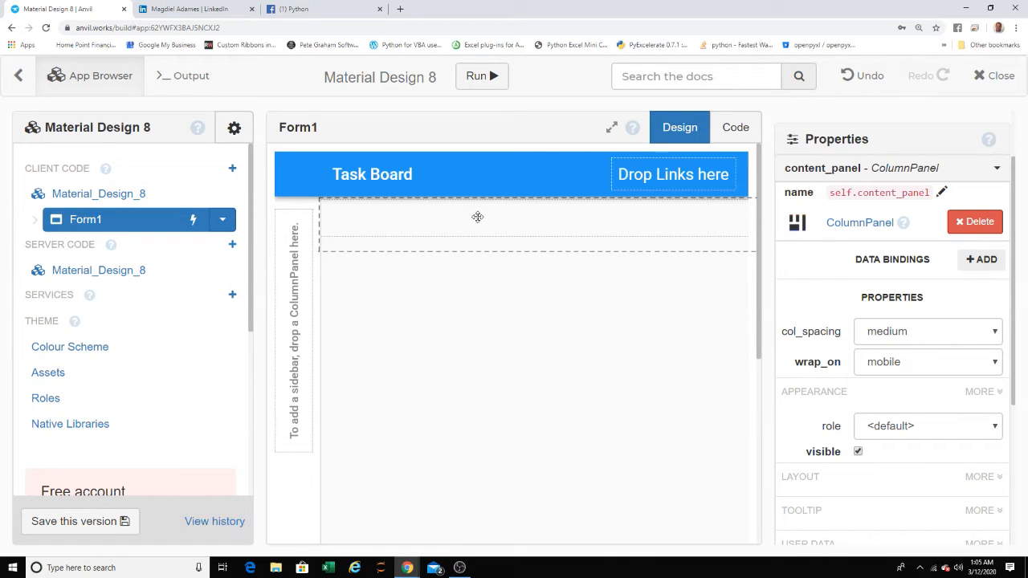
pyautogui.click(475, 220)
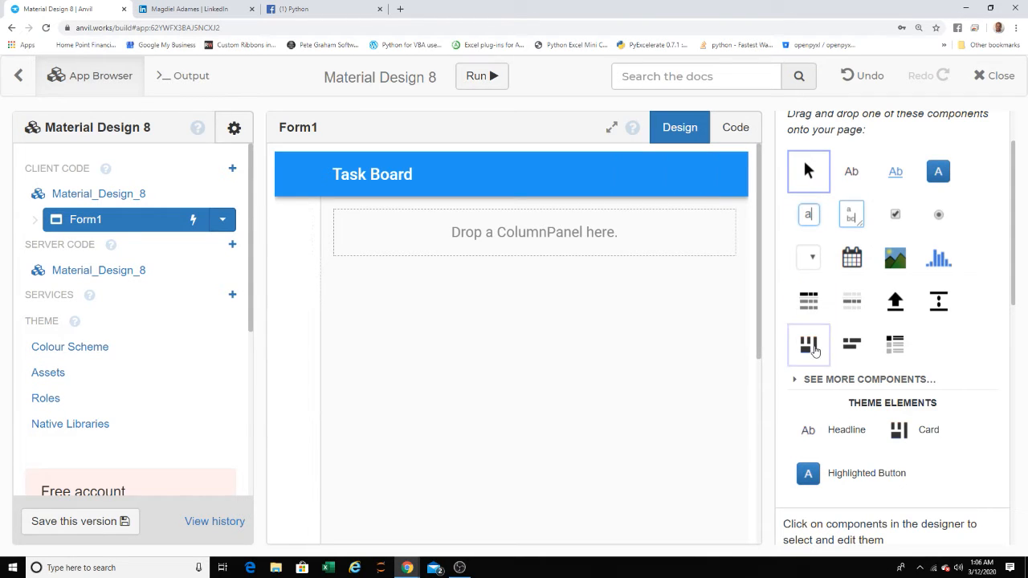
# - Place a ColumnPanel in the empty content slot below the header, keeping its default name
pyautogui.moveTo(809, 344); pyautogui.dragTo(545, 249)
pyautogui.moveTo(545, 243); pyautogui.dragTo(519, 252)
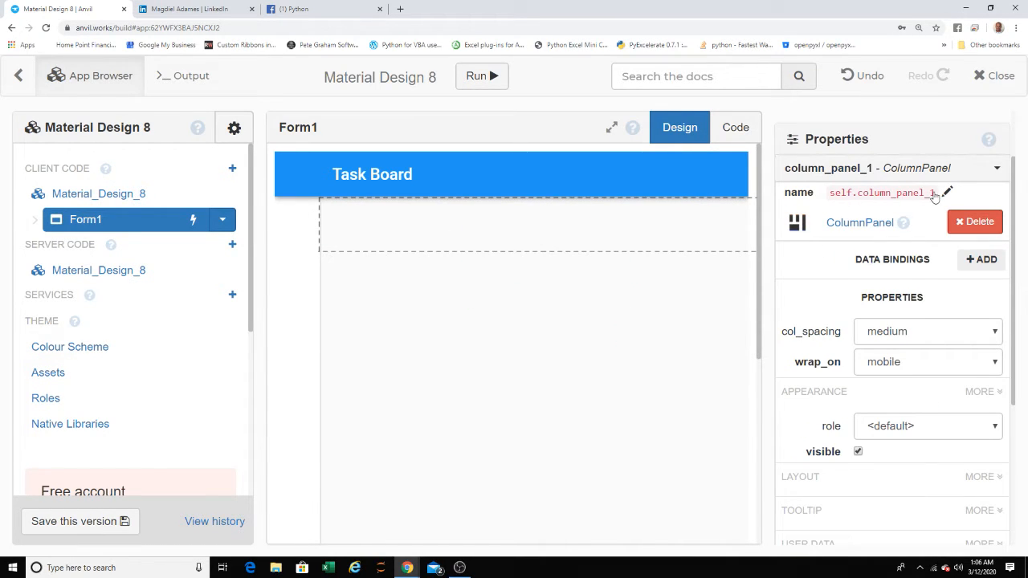
pyautogui.click(934, 198)
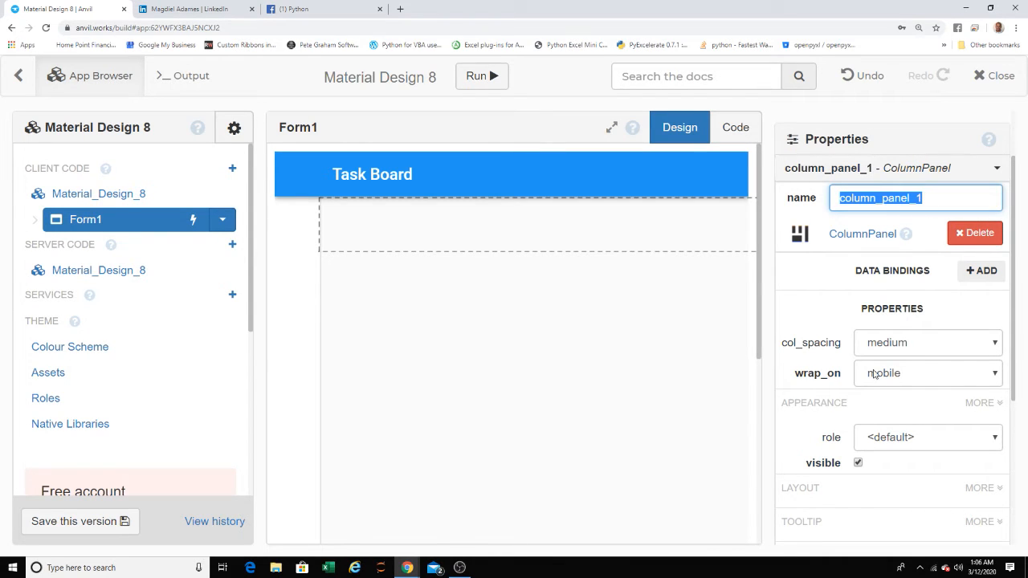
pyautogui.click(684, 309)
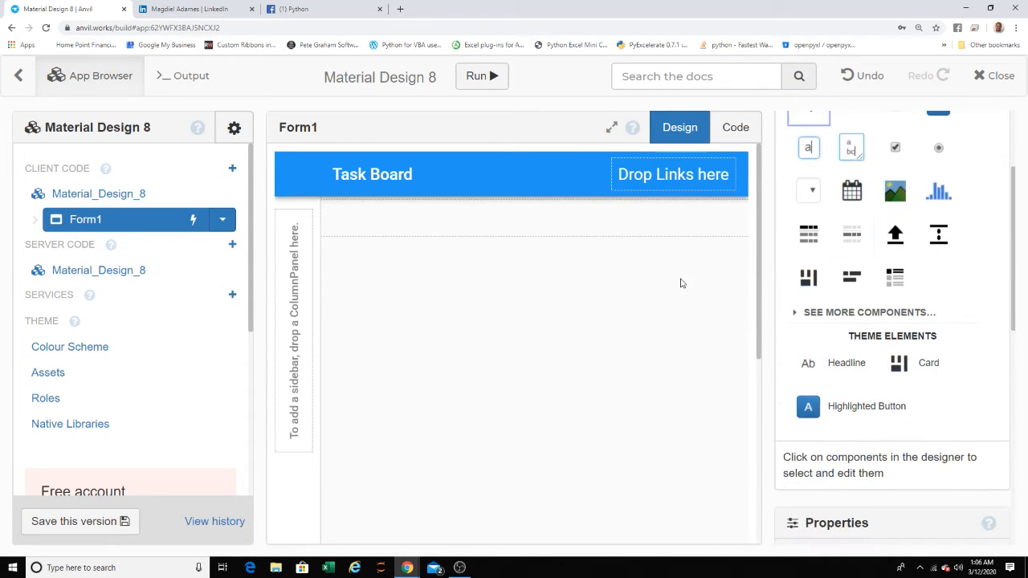
# - Set the role of the ColumnPanel below the header to card
pyautogui.click(597, 243)
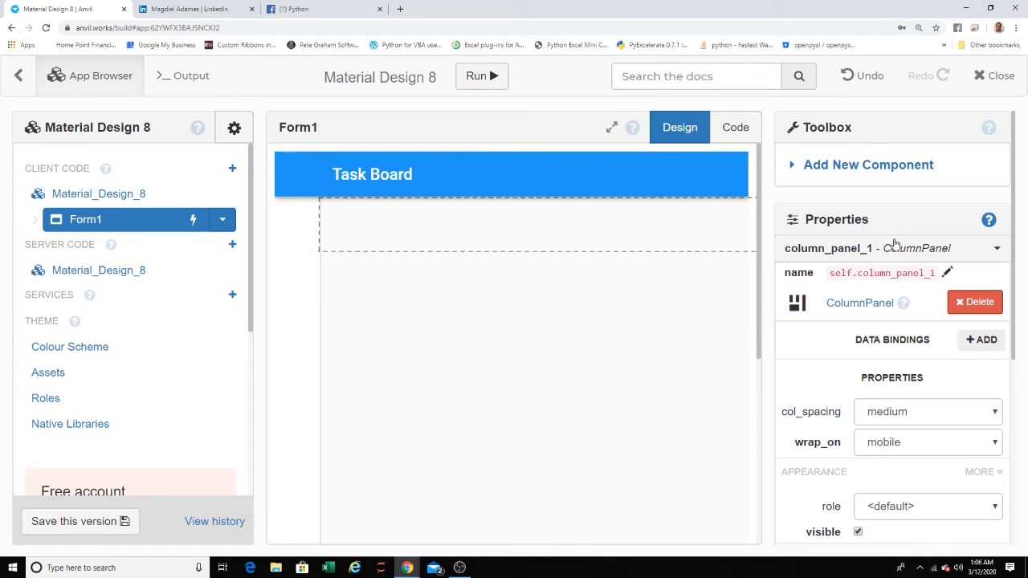
pyautogui.scroll(-3, 892, 265)
pyautogui.scroll(3, 864, 297)
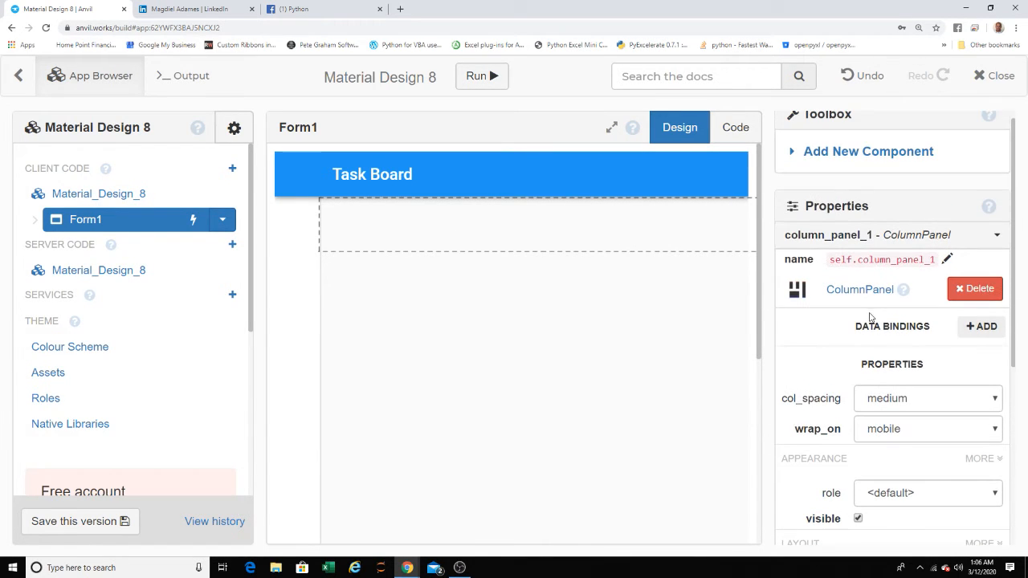
pyautogui.scroll(-3, 884, 321)
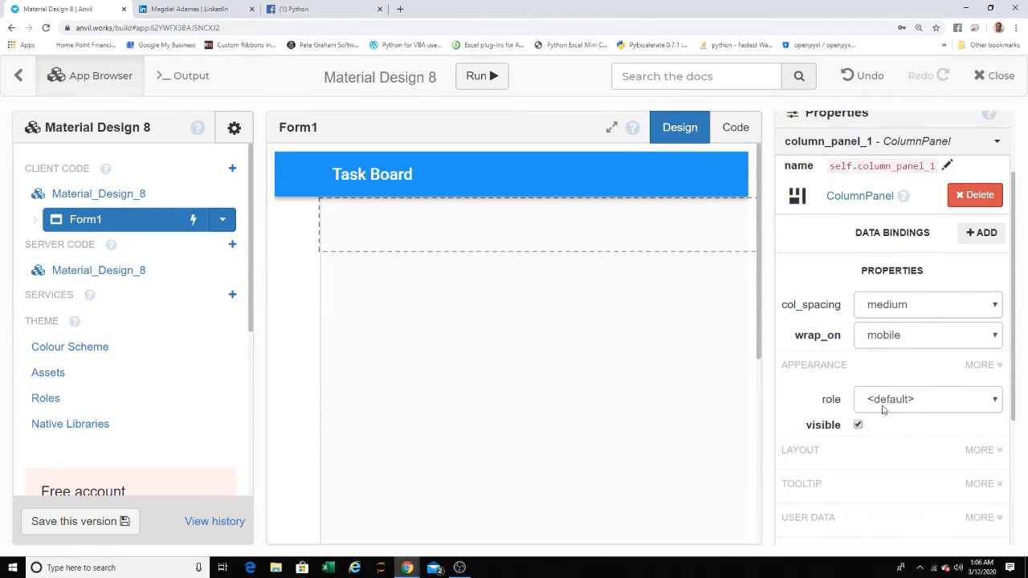
pyautogui.click(890, 399)
pyautogui.click(877, 429)
pyautogui.click(472, 243)
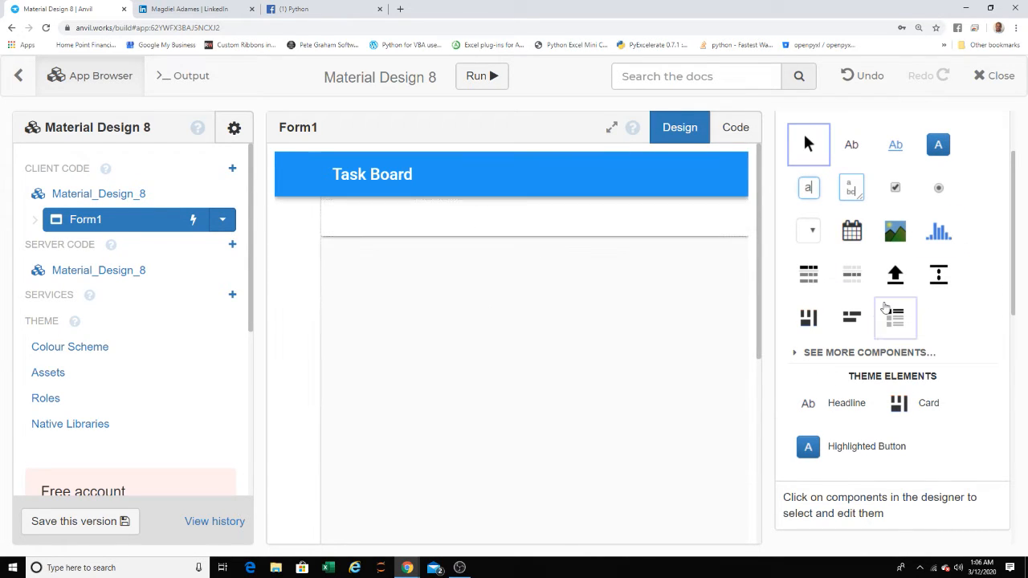
# - Add a Card inside the column panel, try to stretch it downwards and undo the last change
pyautogui.moveTo(921, 410); pyautogui.dragTo(591, 275)
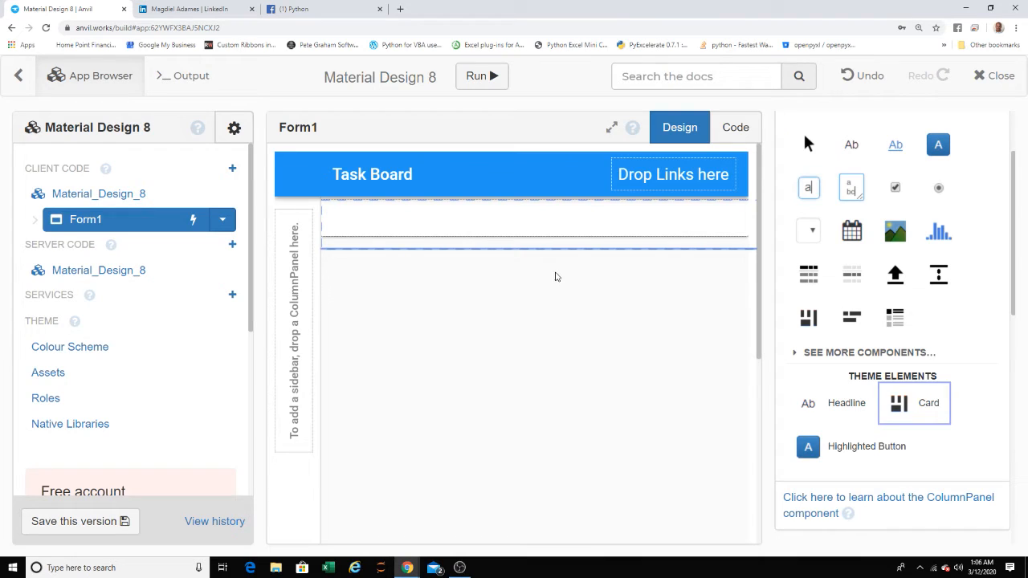
pyautogui.moveTo(483, 261); pyautogui.dragTo(482, 333)
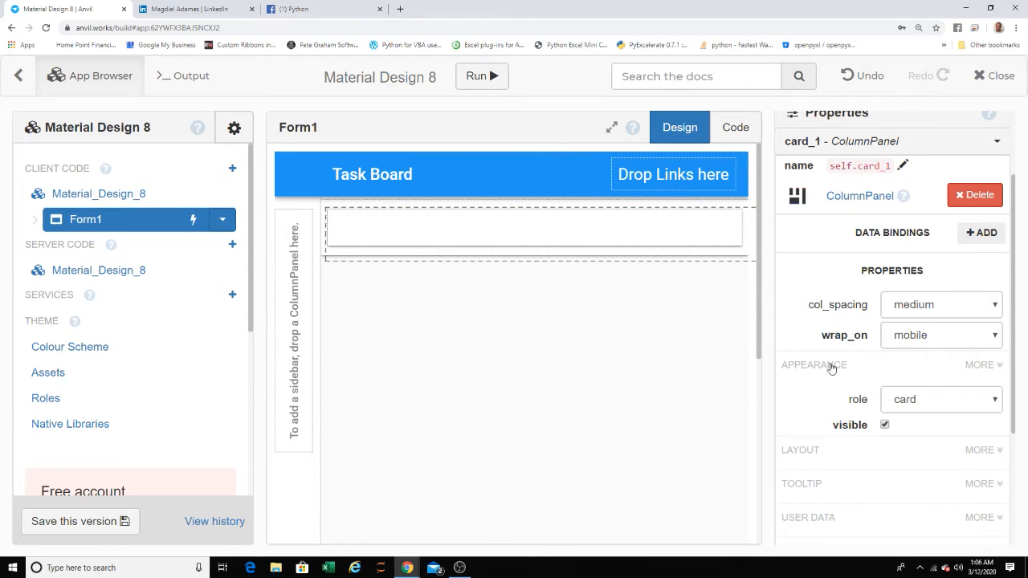
pyautogui.click(861, 75)
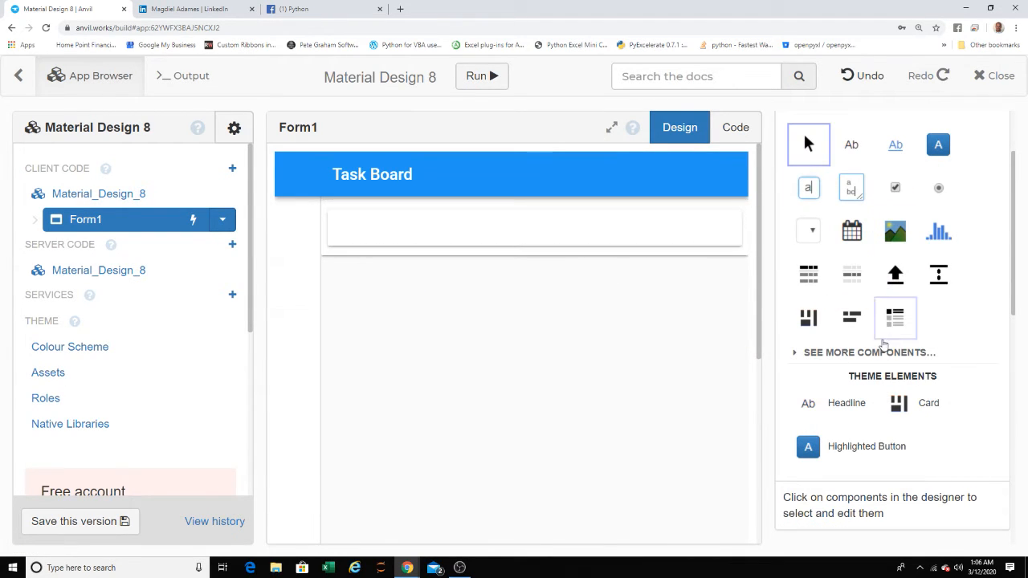
# - Add a second Card below the first one, choose card as its role and try to stretch it downwards
pyautogui.moveTo(900, 405); pyautogui.dragTo(608, 336)
pyautogui.moveTo(541, 277); pyautogui.dragTo(531, 349)
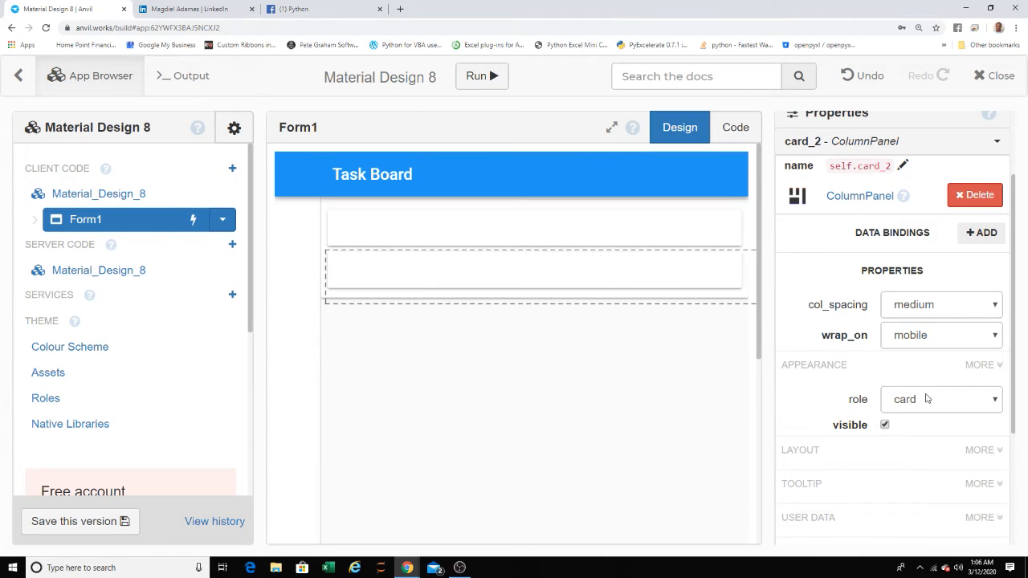
pyautogui.click(914, 408)
pyautogui.click(905, 434)
pyautogui.click(639, 251)
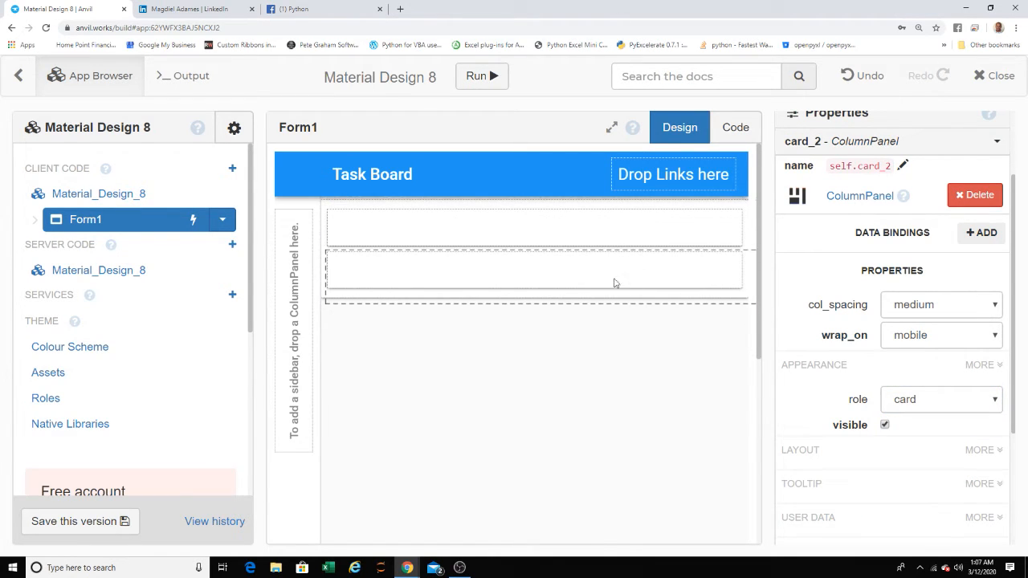
pyautogui.moveTo(615, 283); pyautogui.dragTo(609, 405)
# - Undo the second card and place a ColumnPanel below the first card instead
pyautogui.click(859, 81)
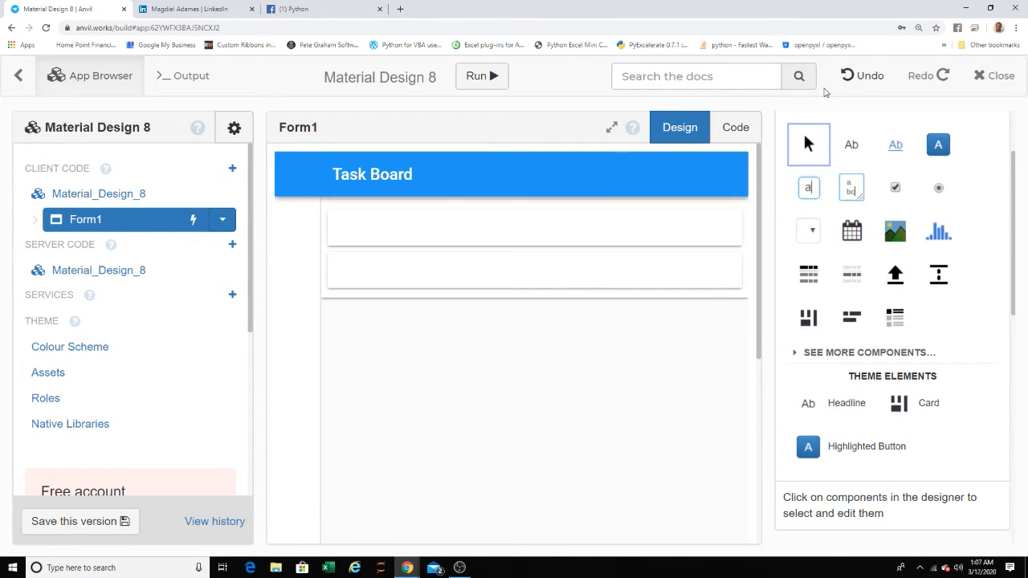
pyautogui.click(852, 75)
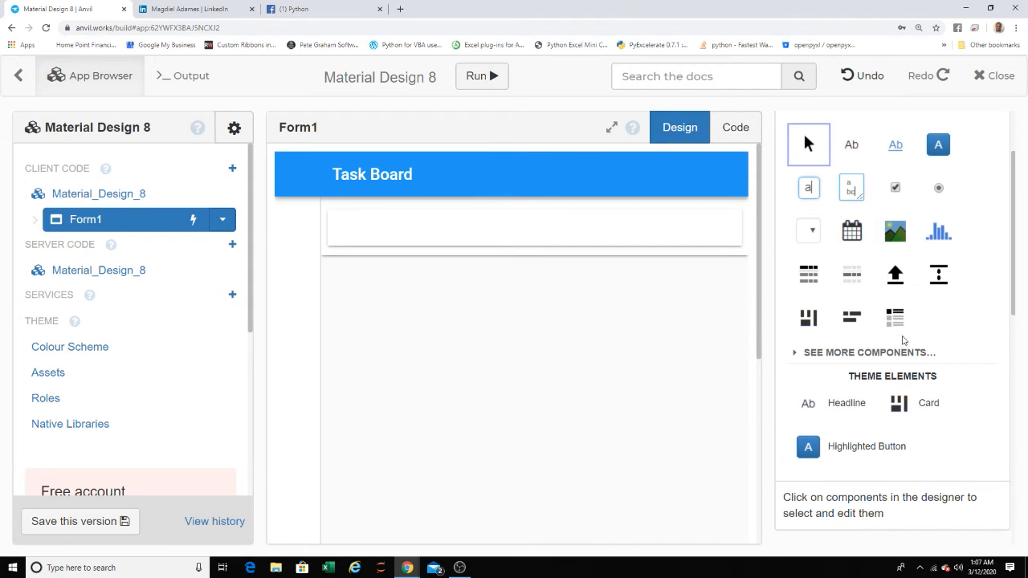
pyautogui.moveTo(809, 318); pyautogui.dragTo(593, 315)
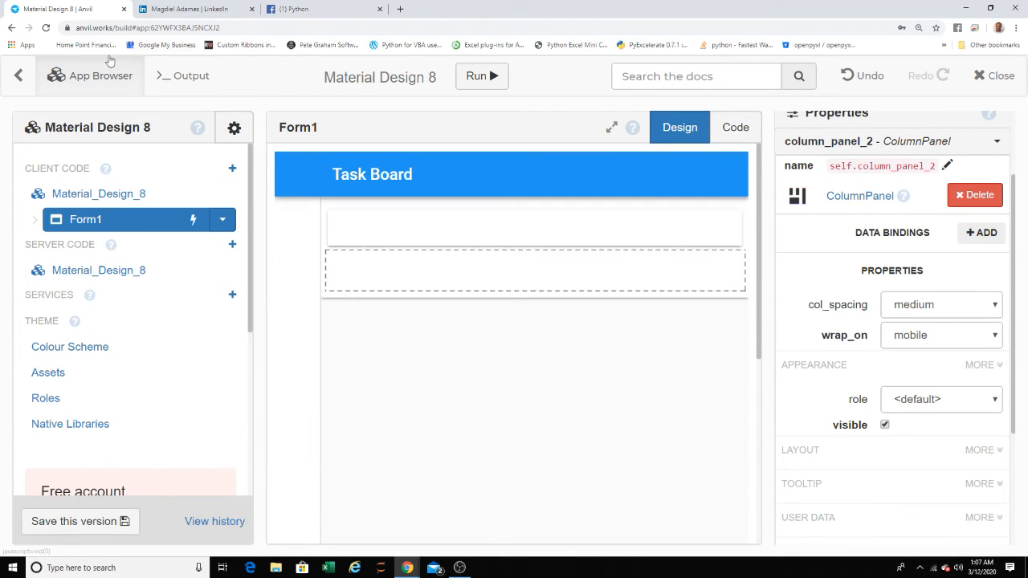
# - Reload the editor and clear the content slot by deleting the nested ColumnPanel, the card and the outer ColumnPanel
pyautogui.click(46, 27)
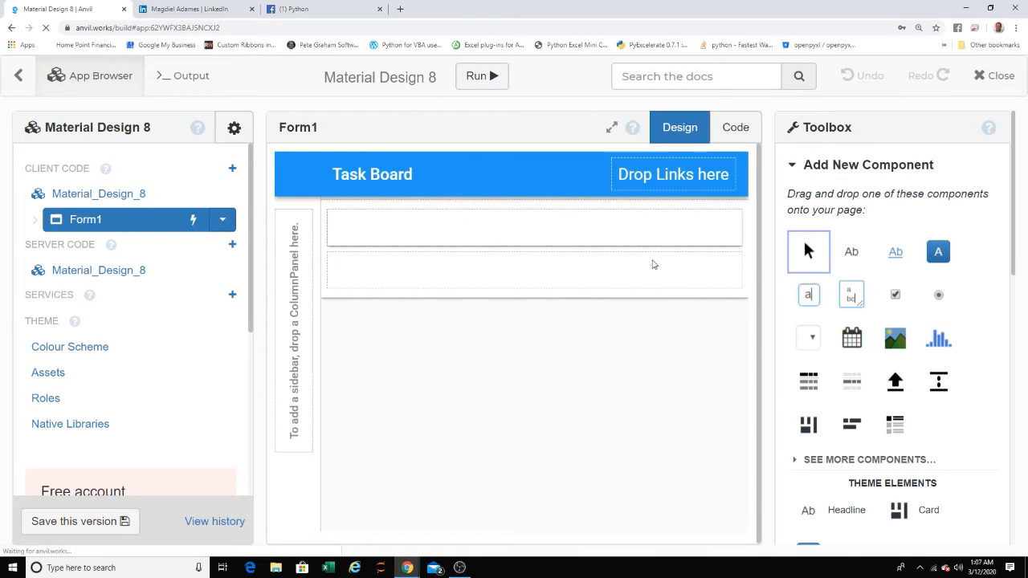
pyautogui.click(551, 291)
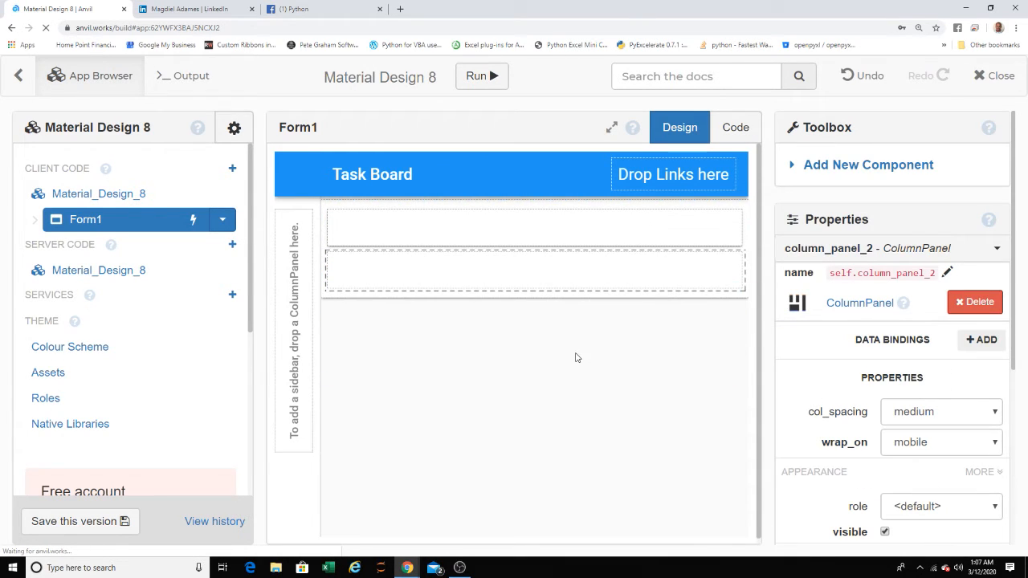
pyautogui.click(974, 302)
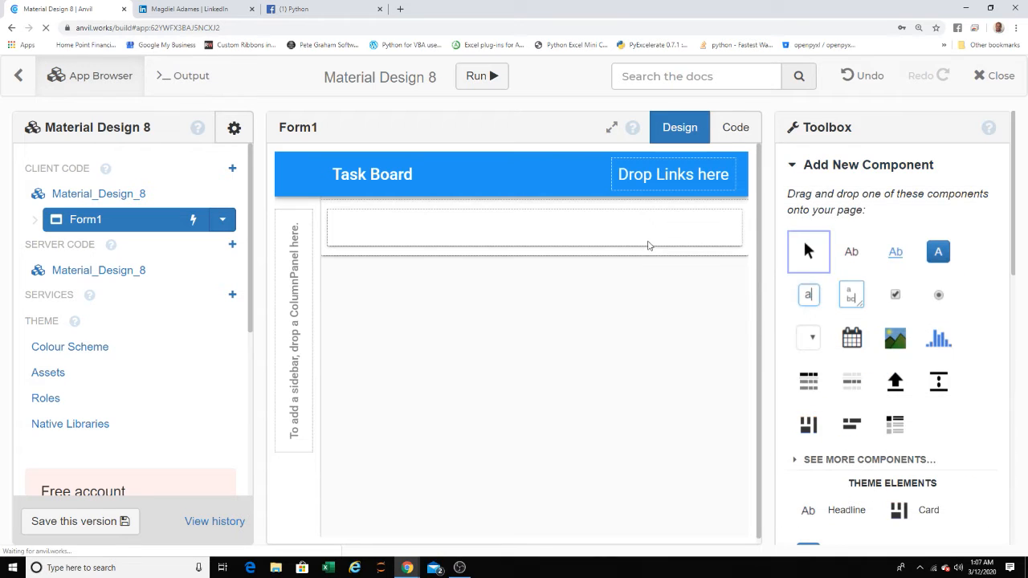
pyautogui.click(647, 234)
pyautogui.click(978, 304)
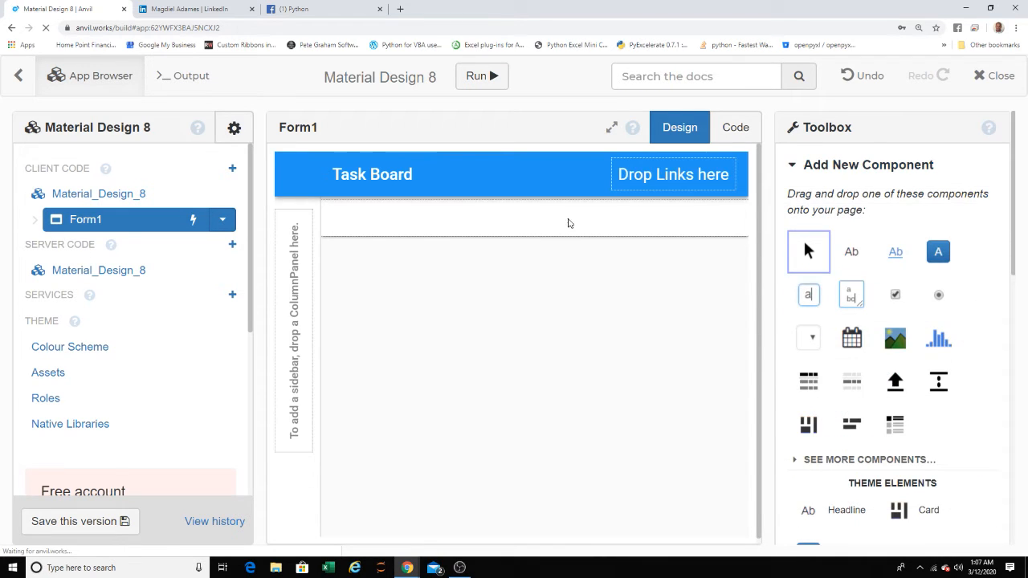
pyautogui.click(569, 223)
pyautogui.click(990, 303)
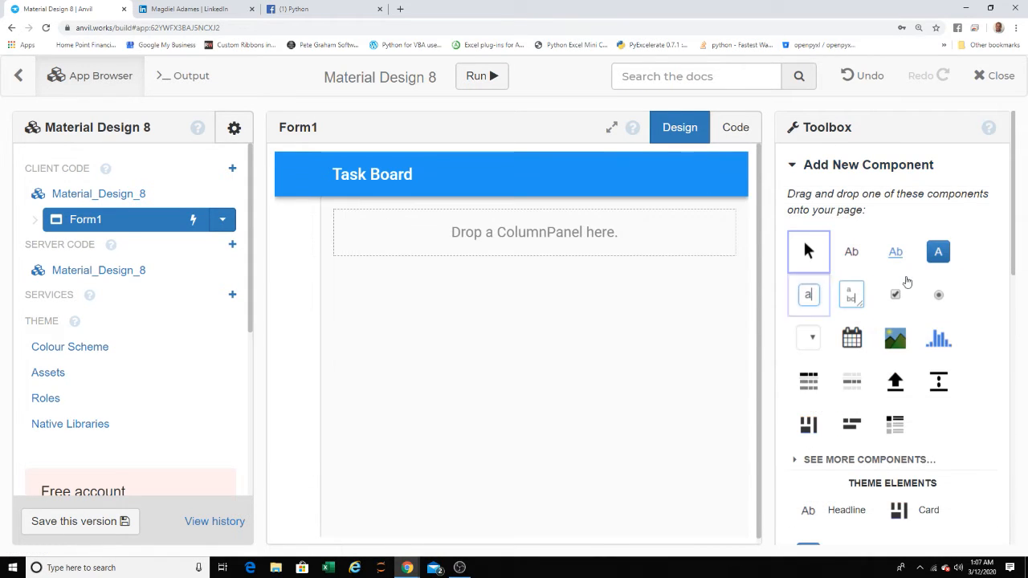
# - Place a fresh ColumnPanel in the emptied content slot of Form1
pyautogui.moveTo(813, 428); pyautogui.dragTo(518, 248)
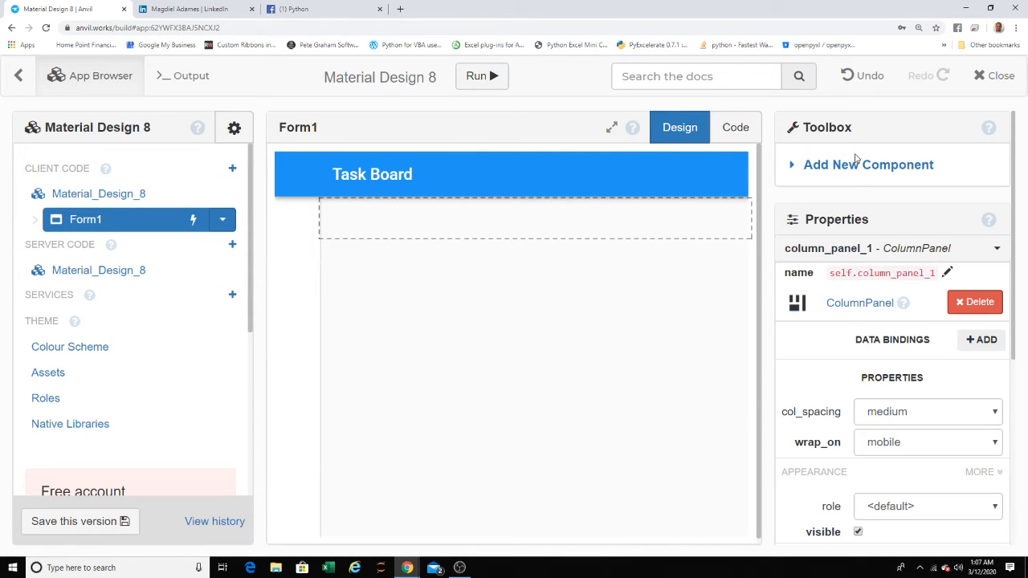
pyautogui.click(856, 162)
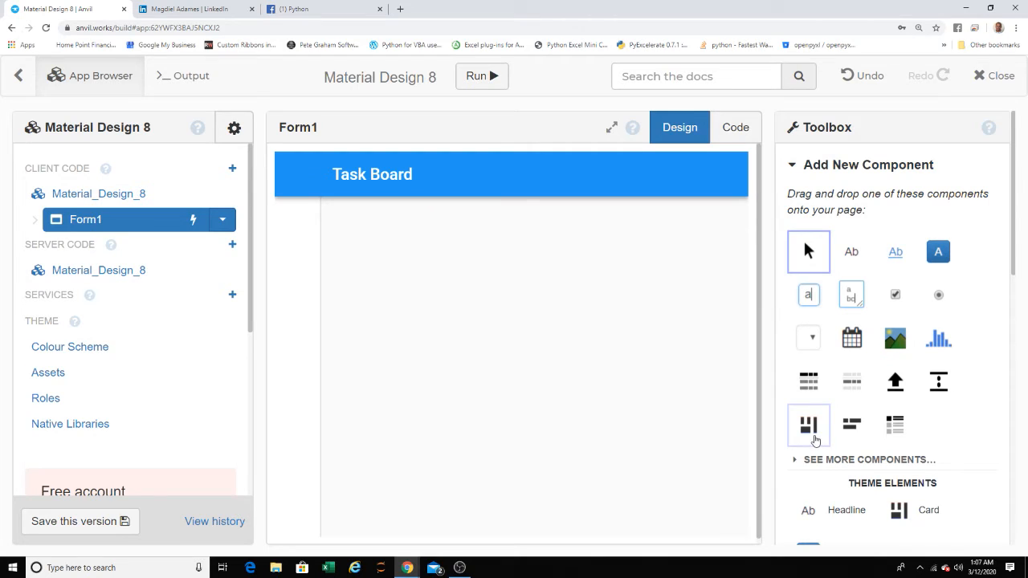
# - Nest a second ColumnPanel inside the content ColumnPanel and set the nested panel's role to card
pyautogui.moveTo(815, 440); pyautogui.dragTo(514, 340)
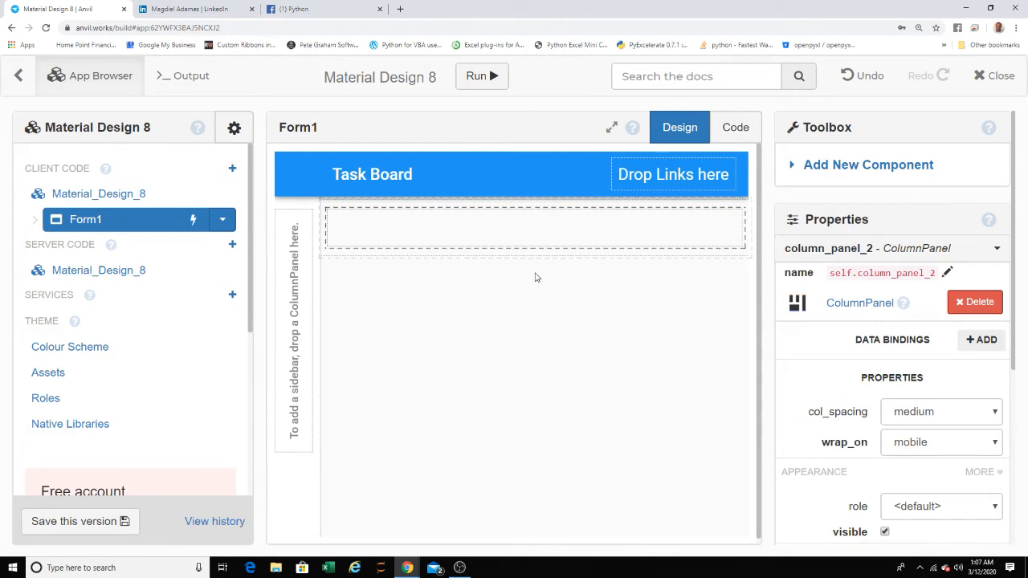
pyautogui.click(994, 250)
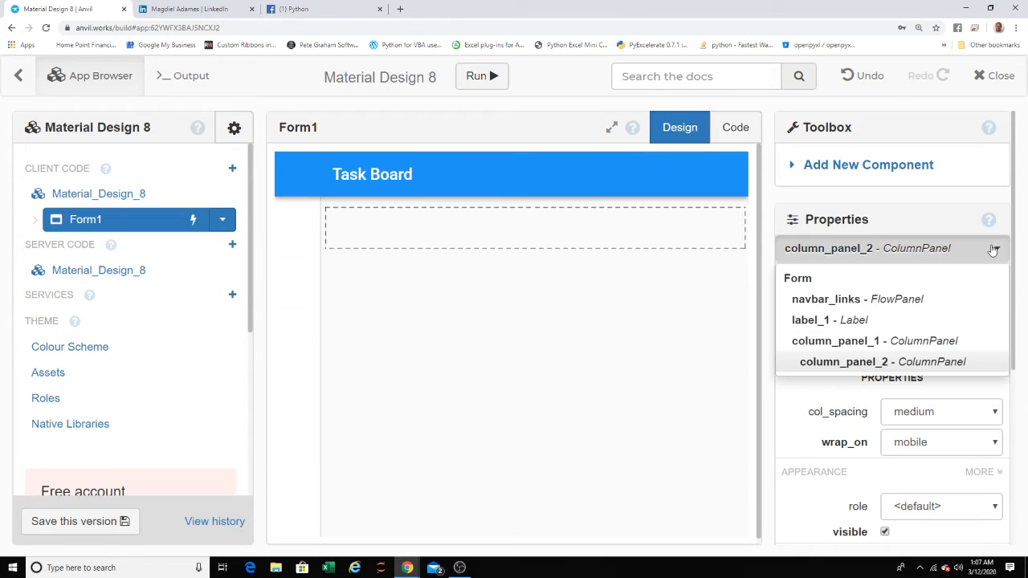
pyautogui.click(932, 341)
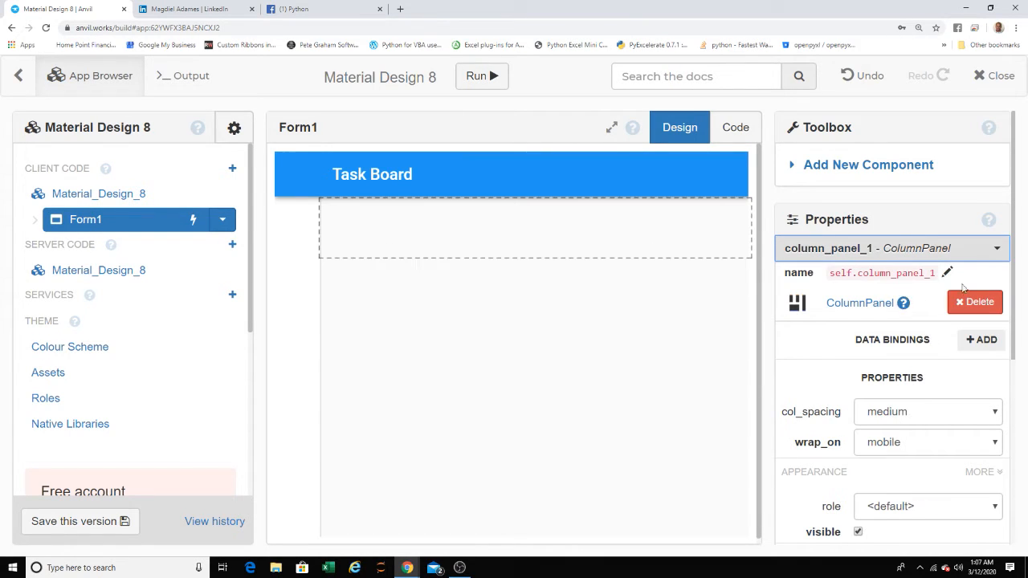
pyautogui.click(972, 260)
pyautogui.click(928, 361)
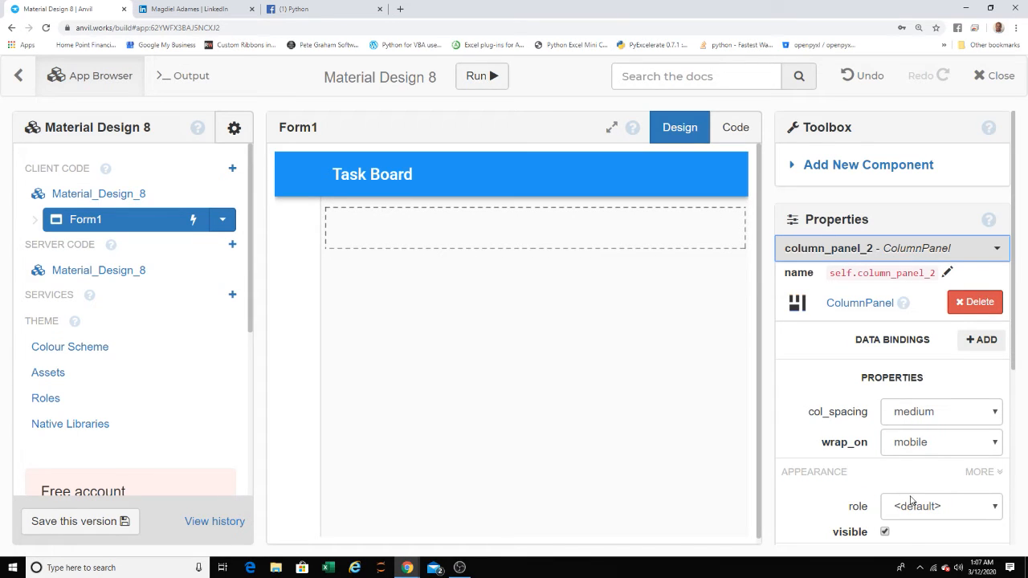
pyautogui.click(915, 505)
pyautogui.click(906, 541)
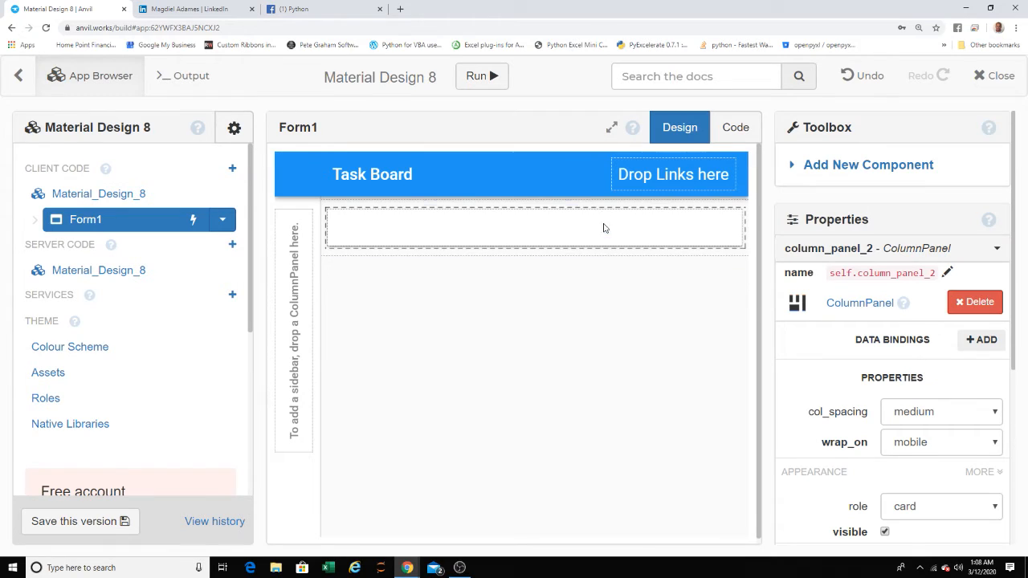
# - Try to stretch the nested card panel downwards and delete it
pyautogui.moveTo(604, 225); pyautogui.dragTo(618, 522)
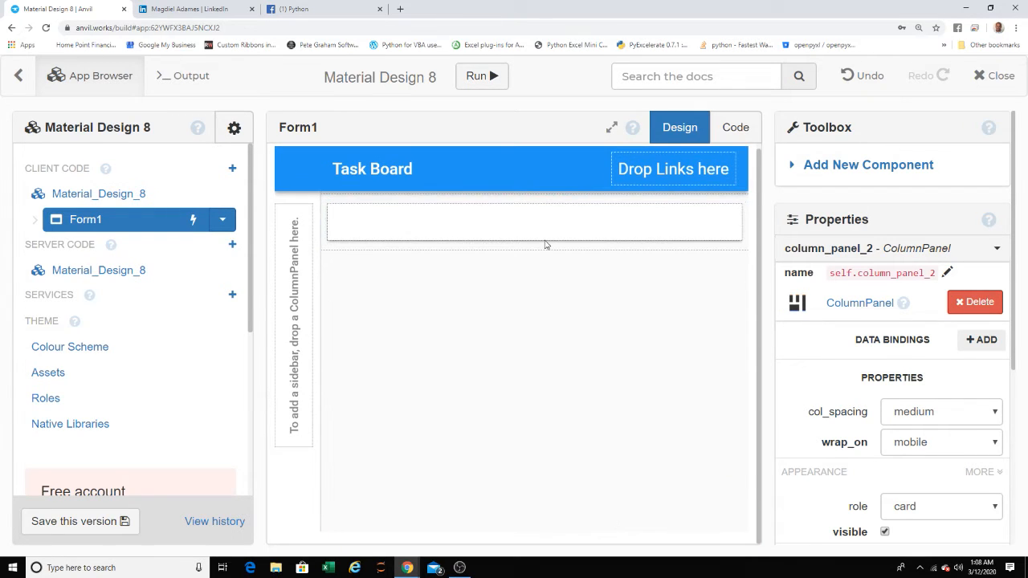
pyautogui.press('Delete')
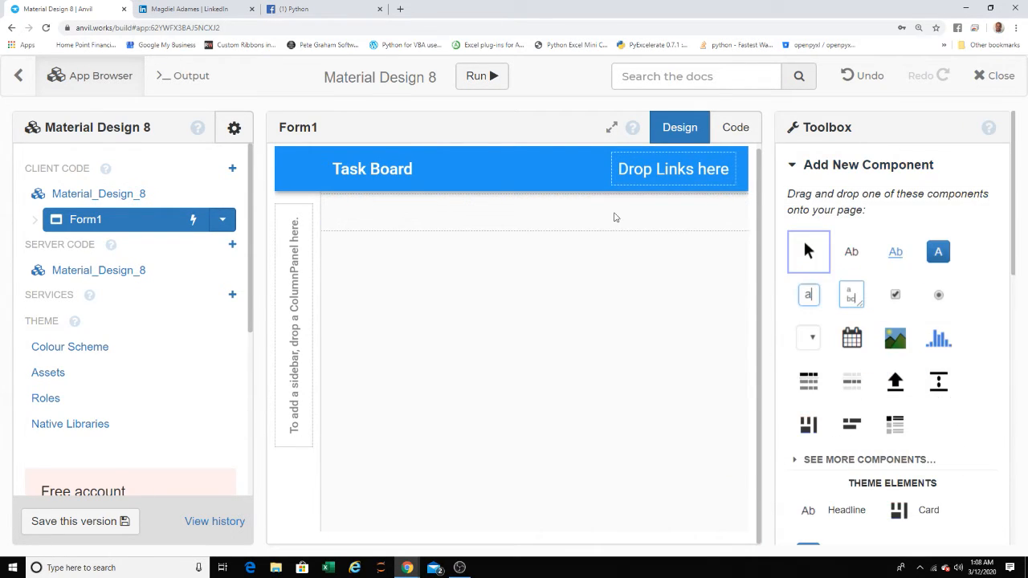
# - Try the card role on the outer ColumnPanel and delete that panel from the content slot
pyautogui.click(613, 218)
pyautogui.click(908, 506)
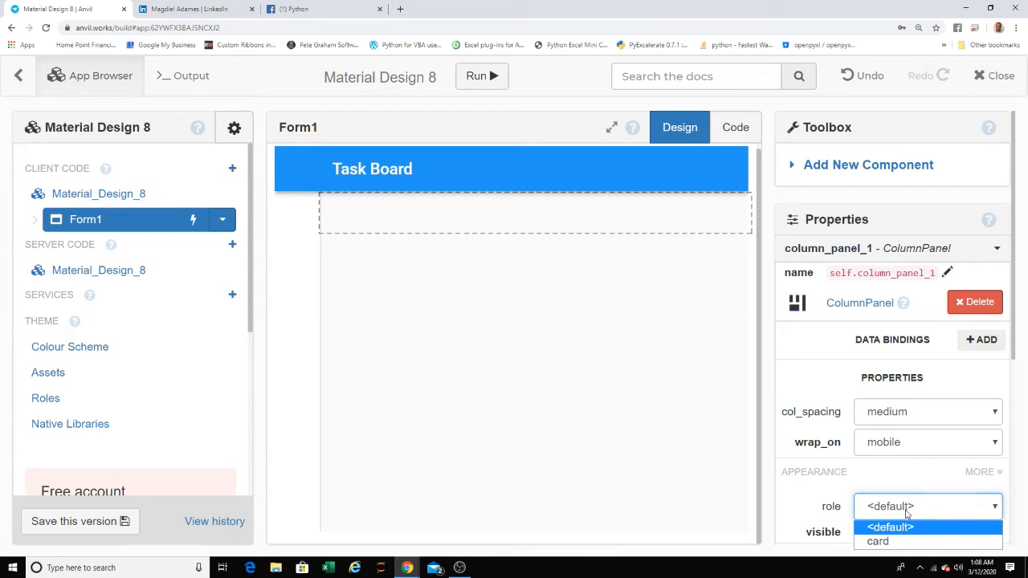
pyautogui.click(876, 539)
pyautogui.click(460, 187)
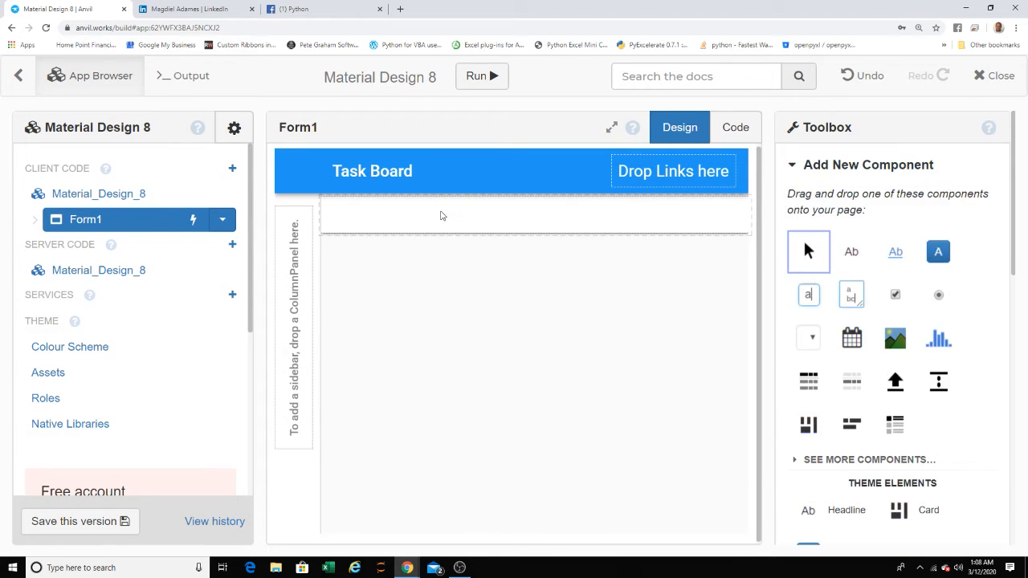
pyautogui.click(440, 215)
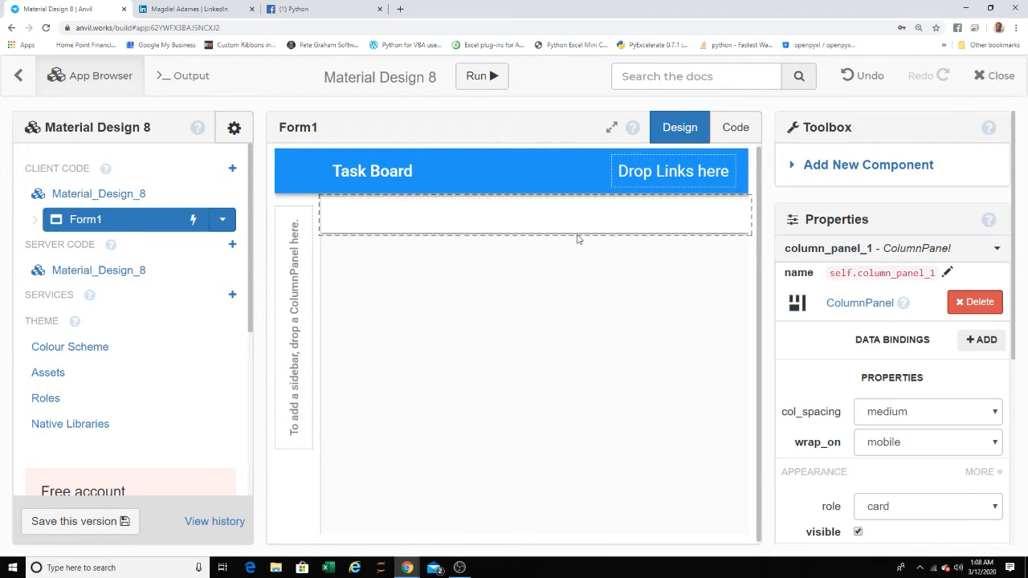
pyautogui.press('Delete')
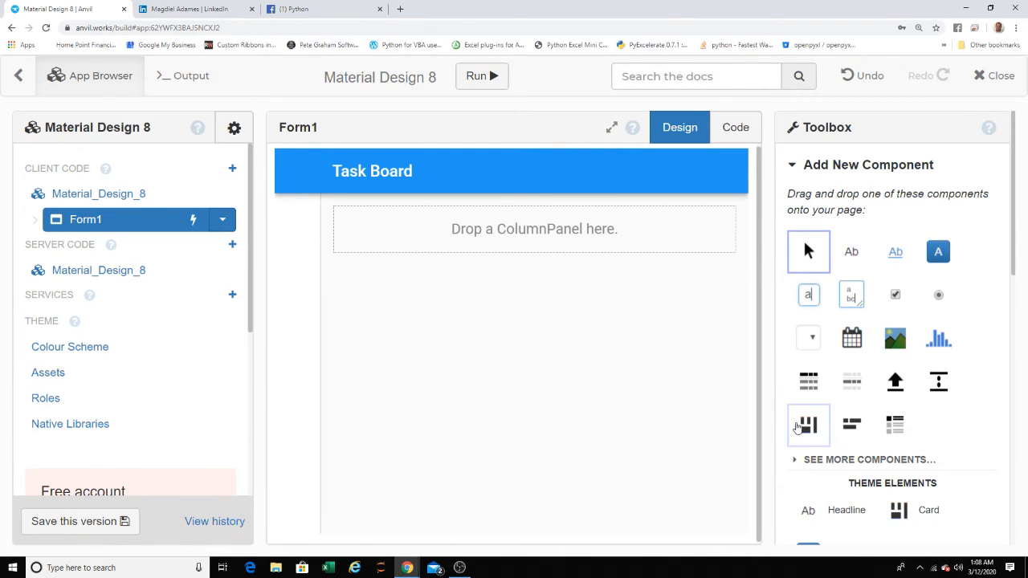
# - Place a new ColumnPanel in the empty content slot and set its role to card
pyautogui.moveTo(808, 427); pyautogui.dragTo(541, 229)
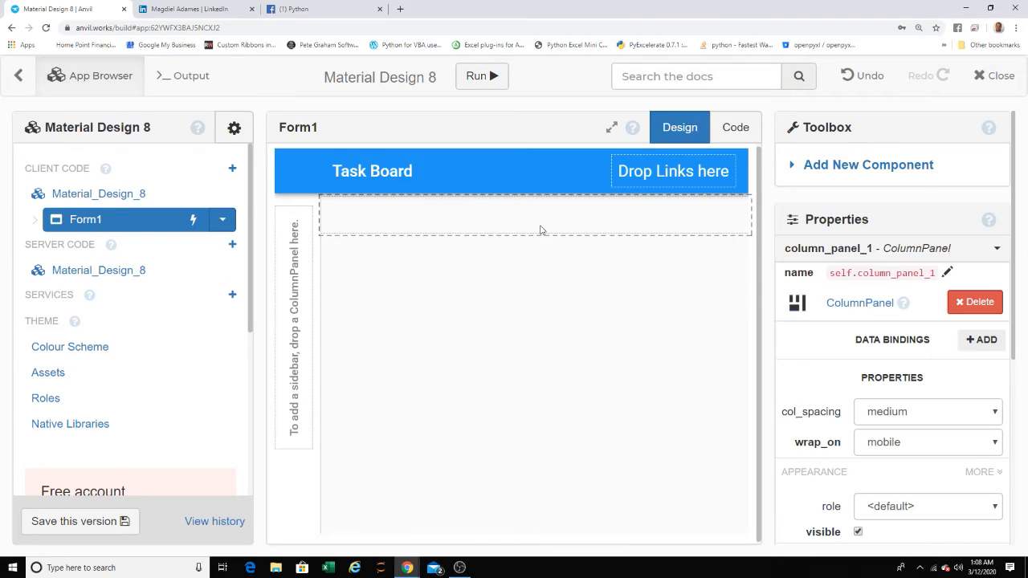
pyautogui.click(924, 414)
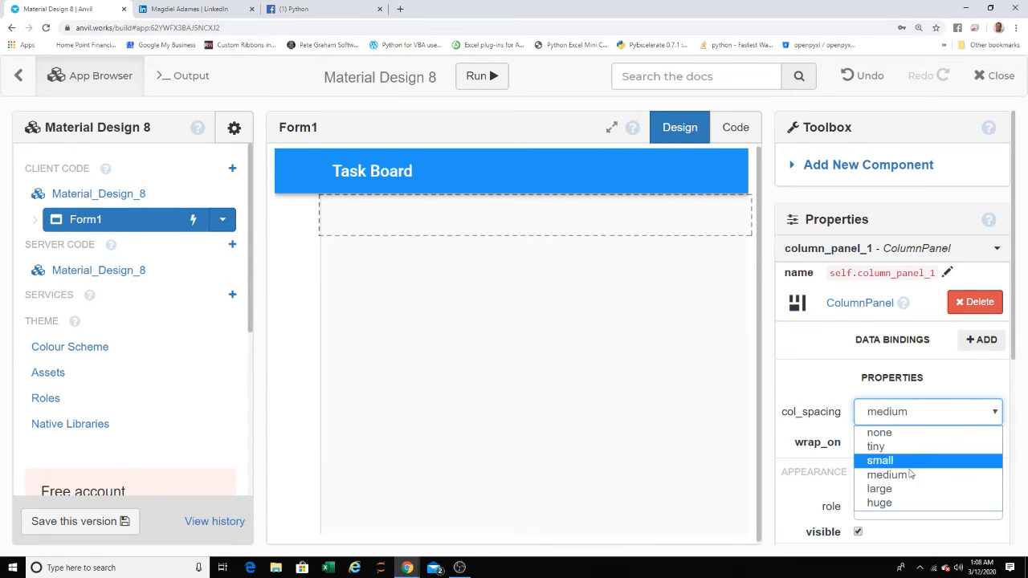
pyautogui.click(910, 414)
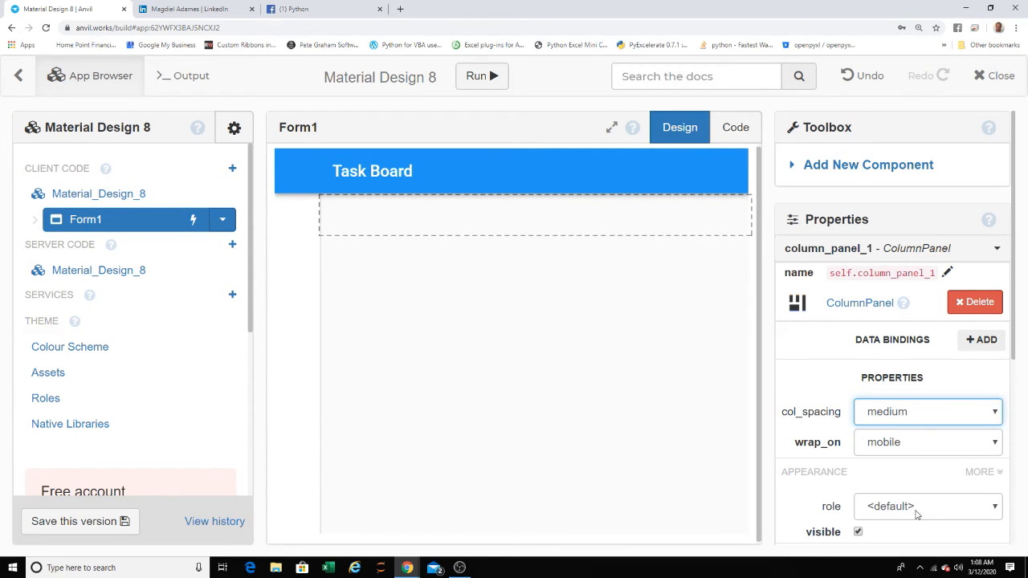
pyautogui.click(913, 513)
pyautogui.click(903, 539)
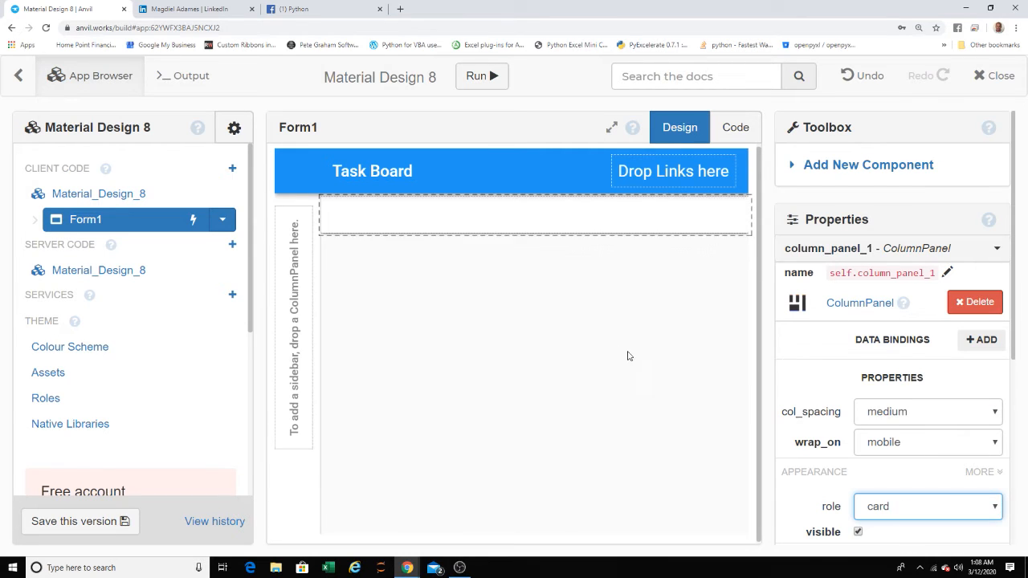
# - Try placing a TextBox and a TextArea directly in the card panel, and delete the TextArea
pyautogui.click(474, 231)
pyautogui.click(476, 220)
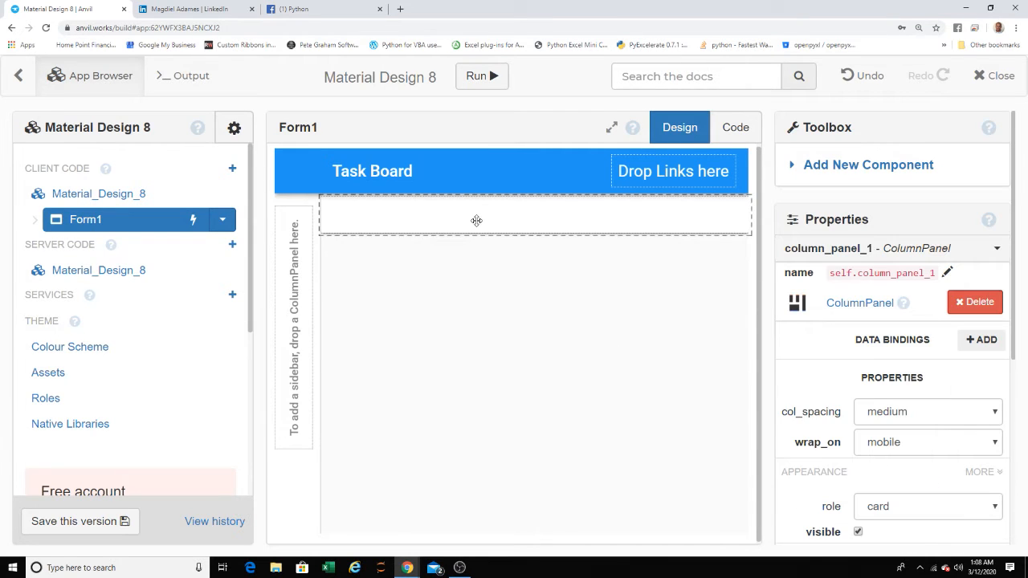
pyautogui.click(803, 170)
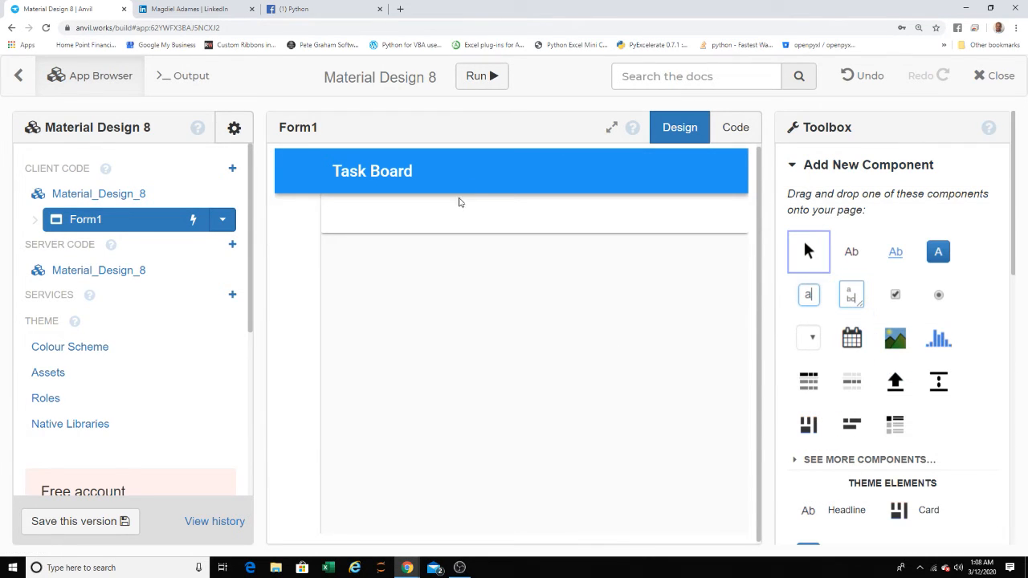
pyautogui.moveTo(809, 297); pyautogui.dragTo(513, 197)
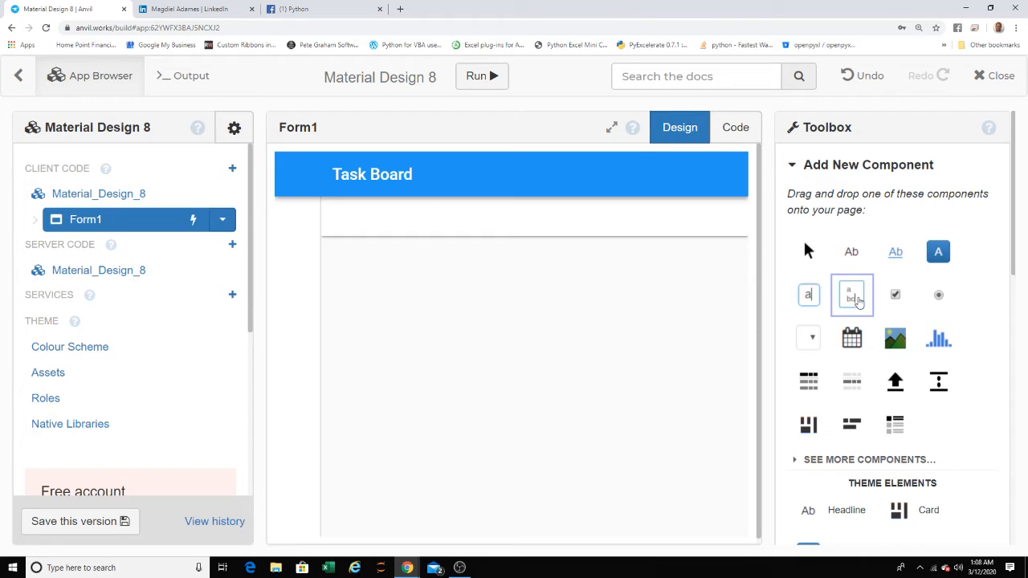
pyautogui.moveTo(858, 301); pyautogui.dragTo(472, 224)
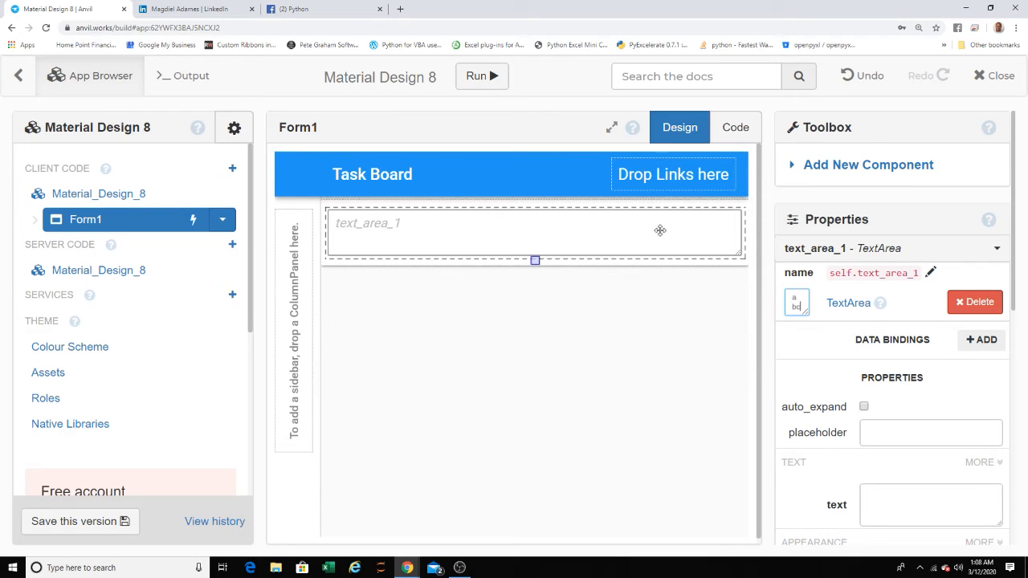
pyautogui.click(974, 302)
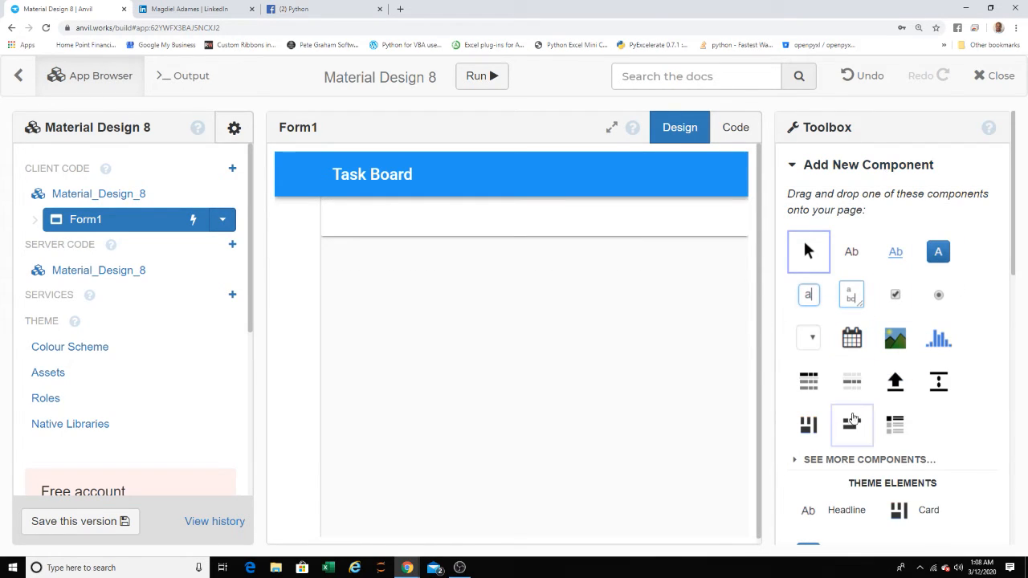
# - Place a FlowPanel in the card panel and add a TextArea inside it, widening the text area slightly
pyautogui.moveTo(852, 426); pyautogui.dragTo(608, 224)
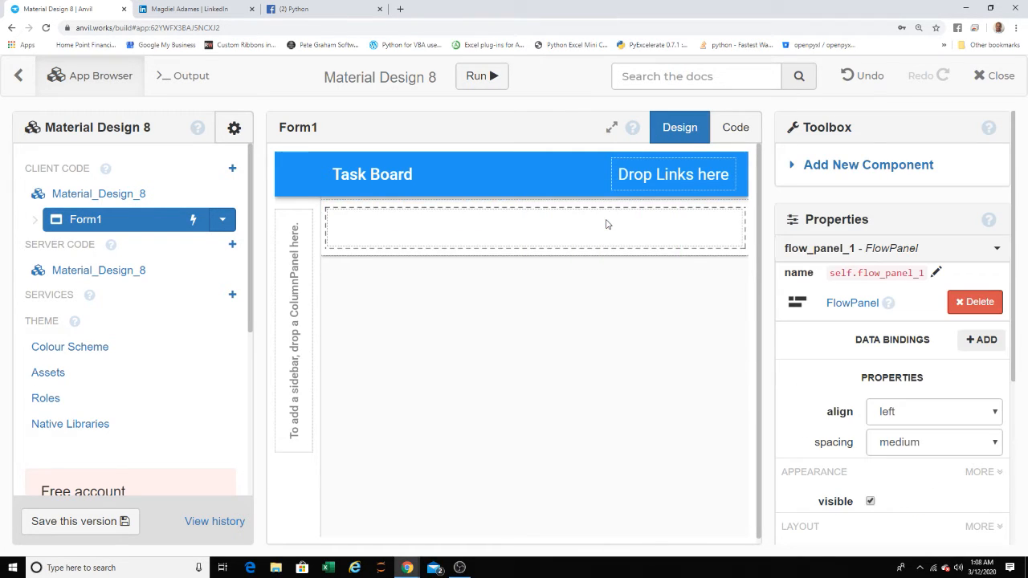
pyautogui.click(867, 172)
pyautogui.moveTo(852, 294); pyautogui.dragTo(588, 244)
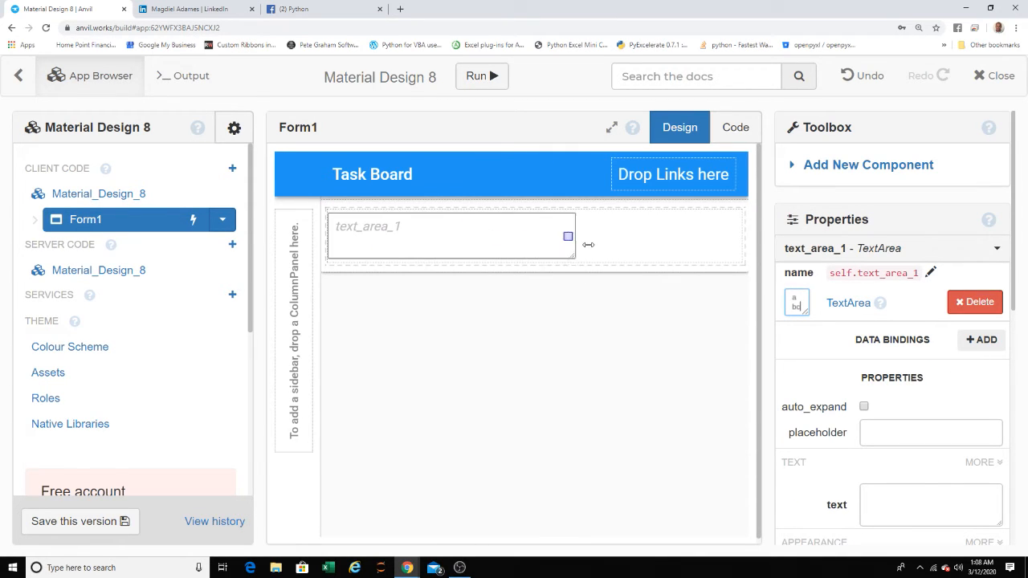
# - Add a TextBox after the TextArea in the FlowPanel and reduce the browser zoom to 125%
pyautogui.click(866, 167)
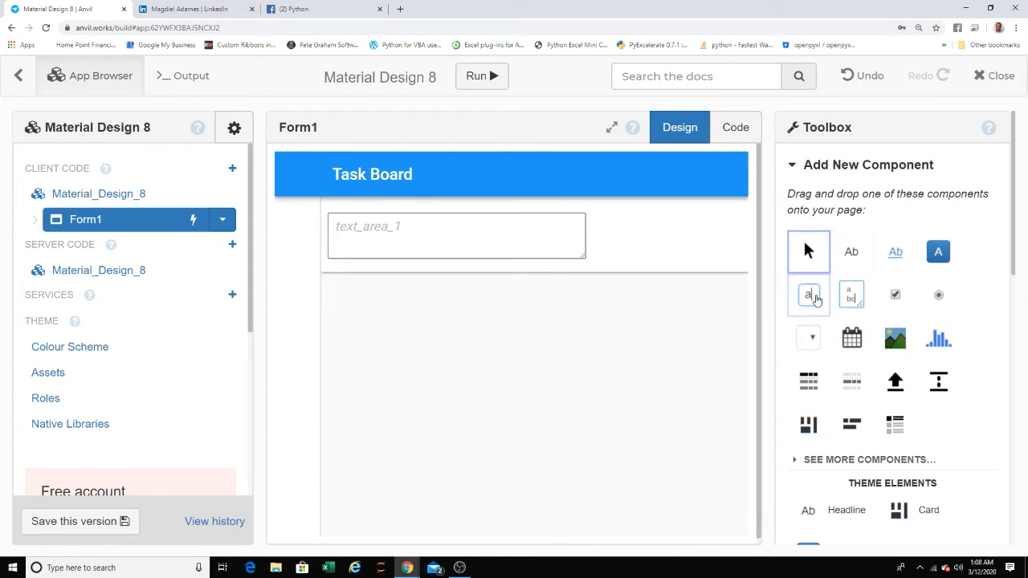
pyautogui.moveTo(808, 295); pyautogui.dragTo(641, 279)
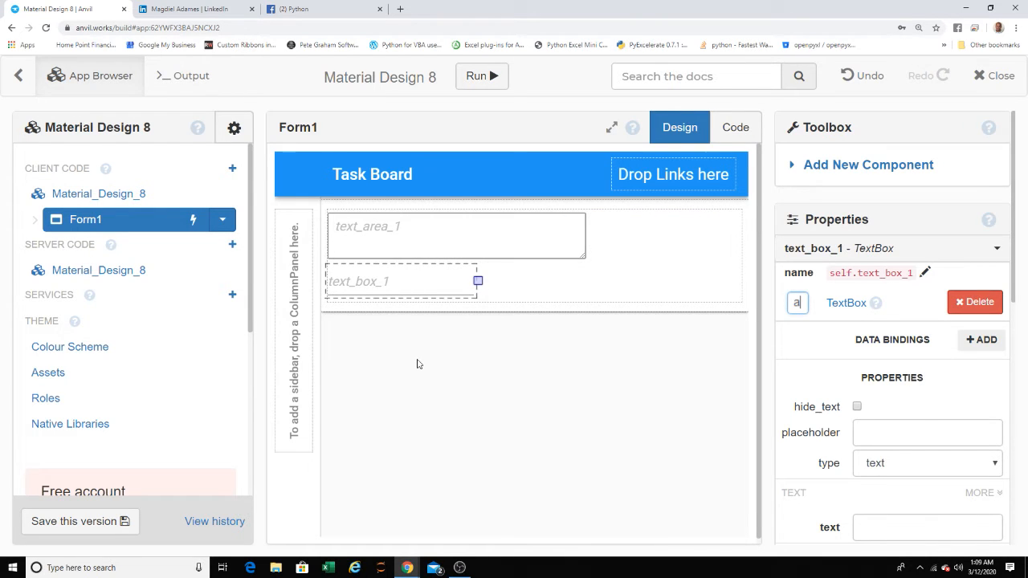
pyautogui.hotkey('ctrl', '-')
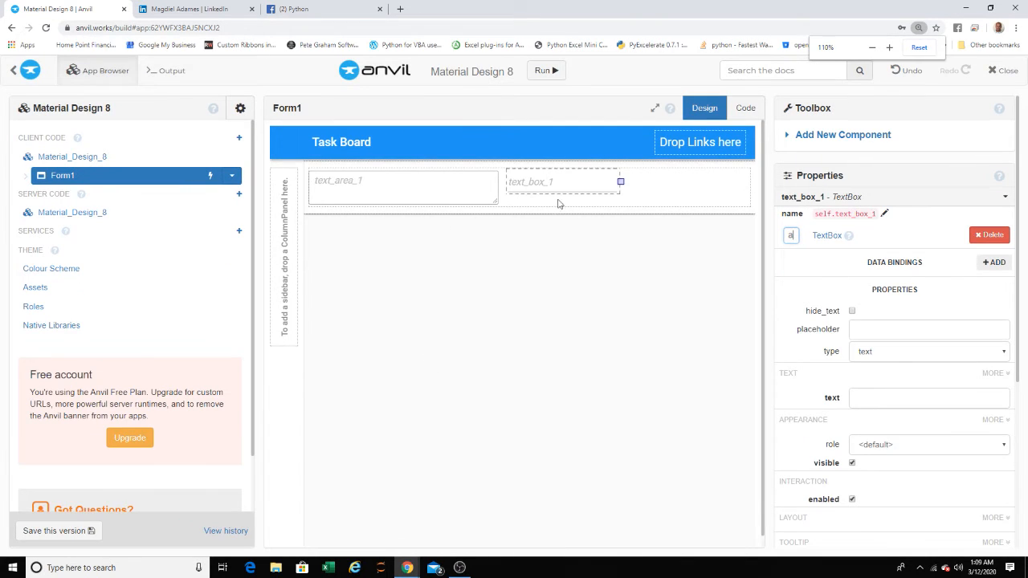
pyautogui.hotkey('ctrl', '+')
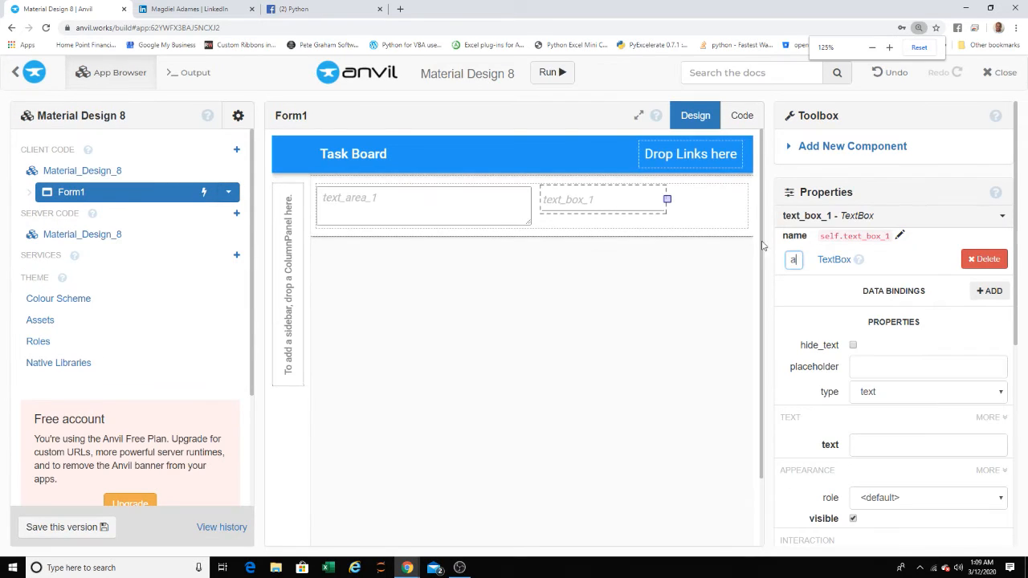
# - Add a ColumnPanel below the FlowPanel inside the card panel
pyautogui.click(853, 146)
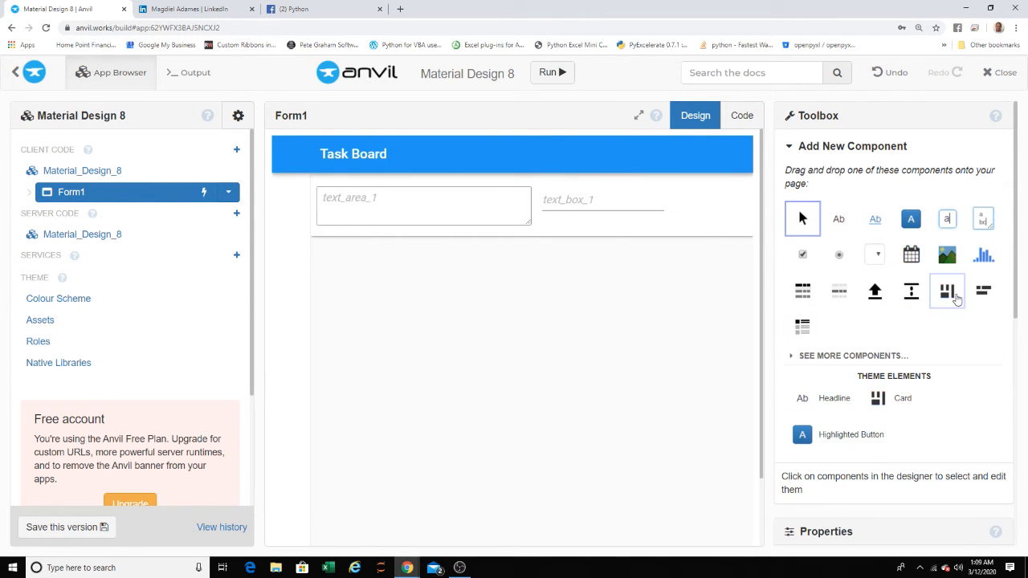
pyautogui.moveTo(954, 298); pyautogui.dragTo(608, 303)
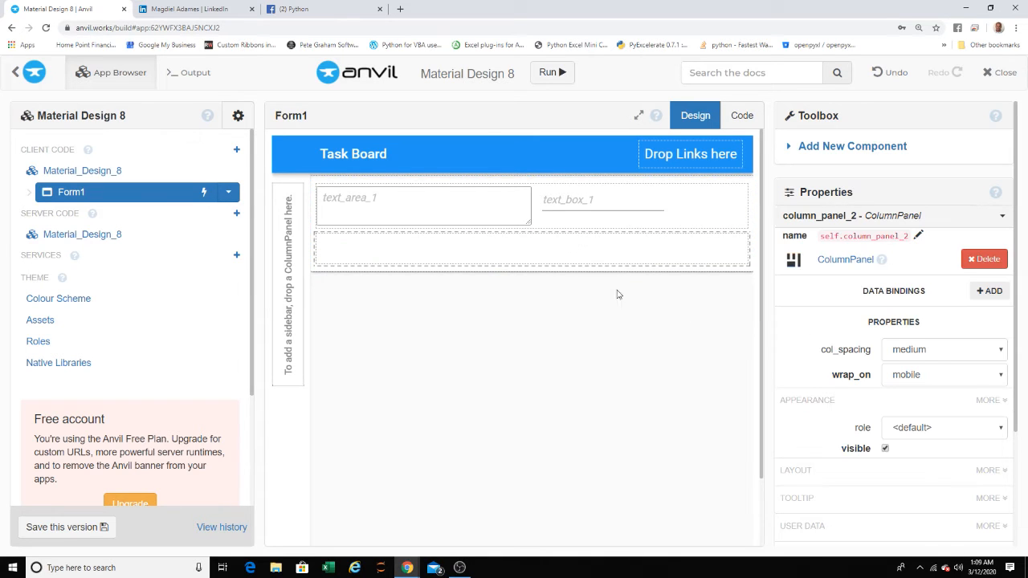
pyautogui.click(534, 282)
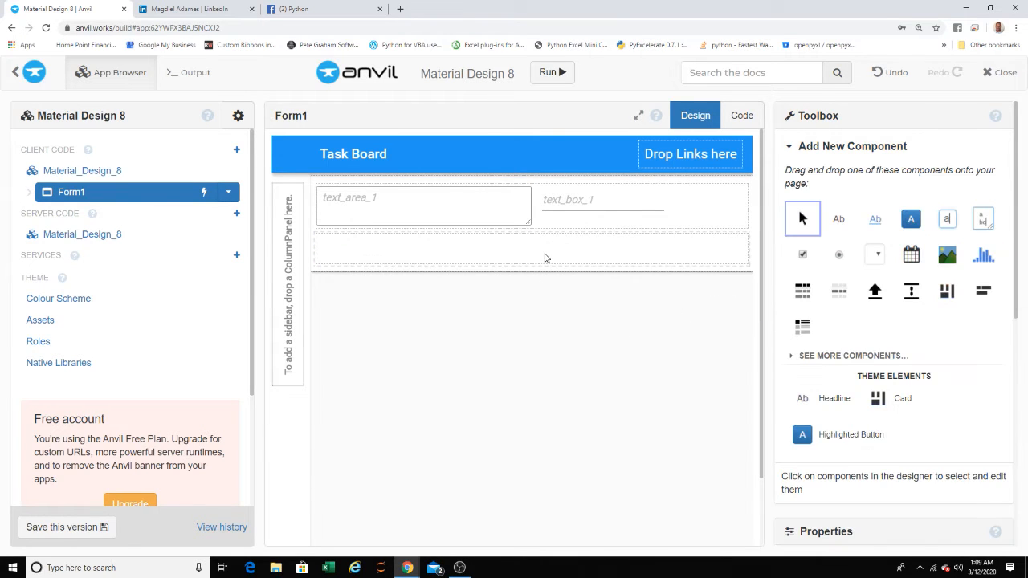
pyautogui.click(545, 258)
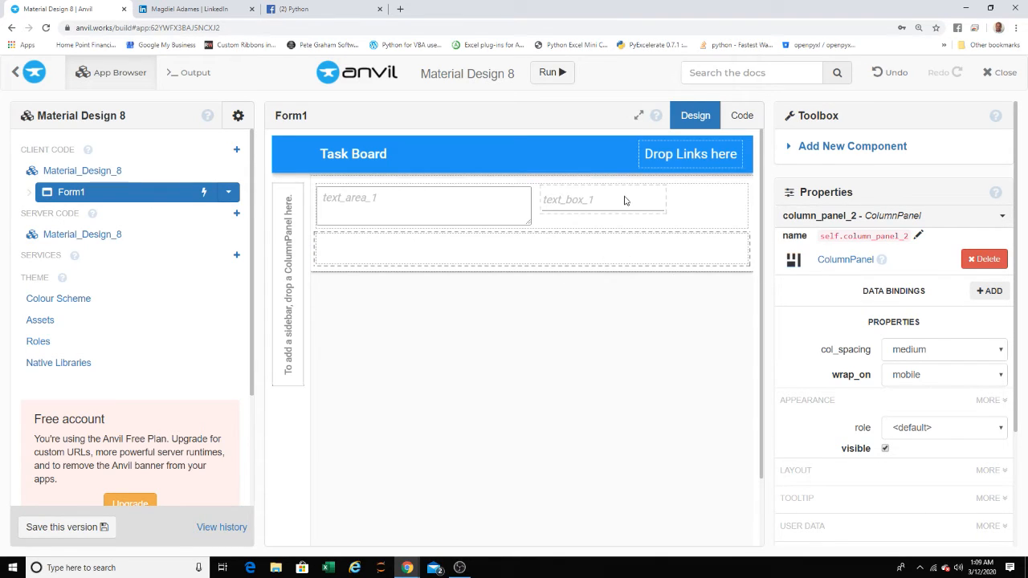
# - Add a Button to the form, move it into the FlowPanel beside the text box, and select the FlowPanel
pyautogui.click(581, 205)
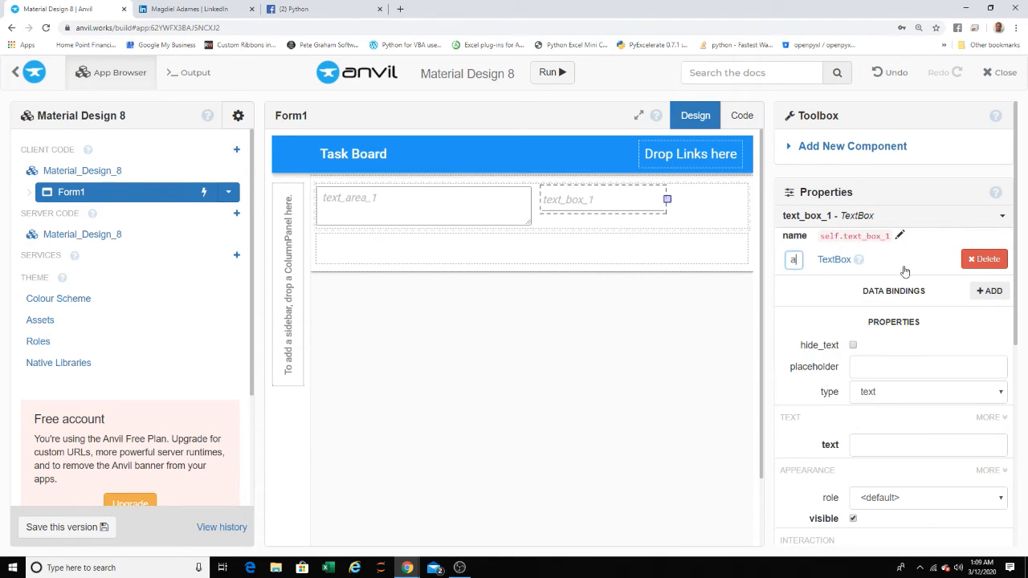
pyautogui.click(863, 150)
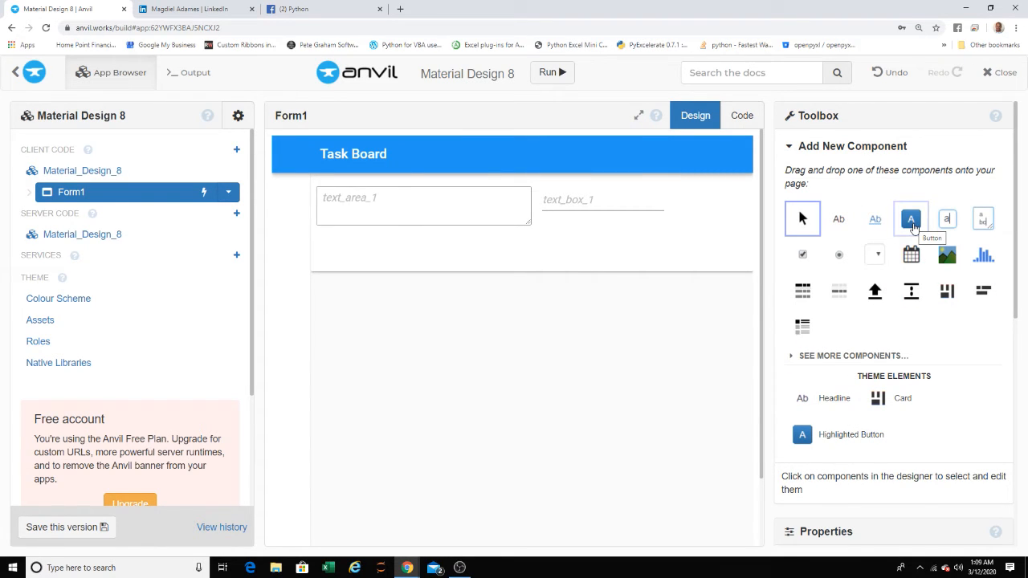
pyautogui.moveTo(913, 229)
pyautogui.mouseDown()
pyautogui.moveTo(608, 215)
pyautogui.moveTo(586, 227)
pyautogui.moveTo(601, 214)
pyautogui.moveTo(609, 224)
pyautogui.moveTo(639, 215)
pyautogui.moveTo(647, 193)
pyautogui.moveTo(607, 204)
pyautogui.moveTo(599, 226)
pyautogui.mouseUp()
pyautogui.moveTo(598, 225); pyautogui.dragTo(599, 225)
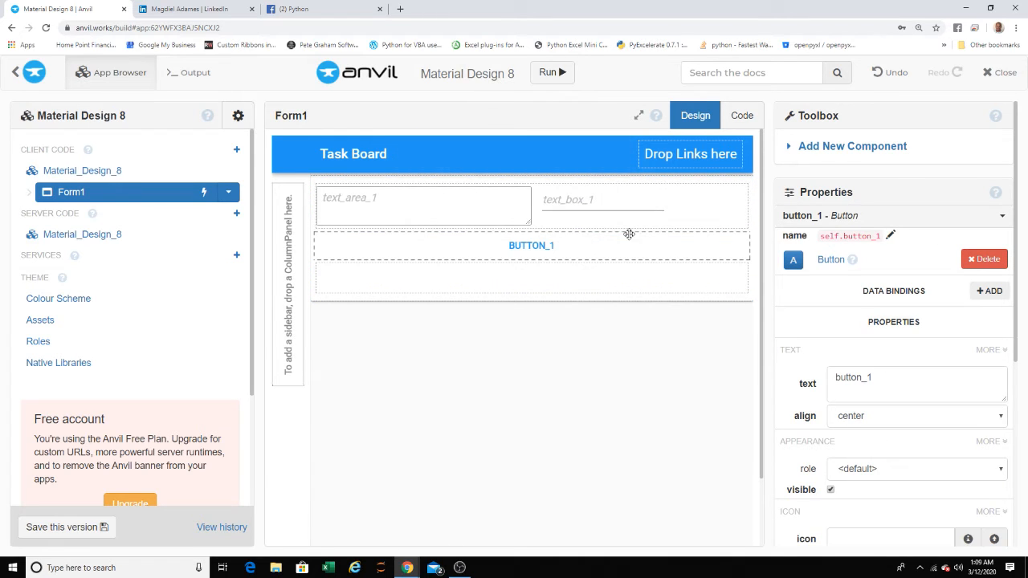
pyautogui.moveTo(571, 245); pyautogui.dragTo(709, 208)
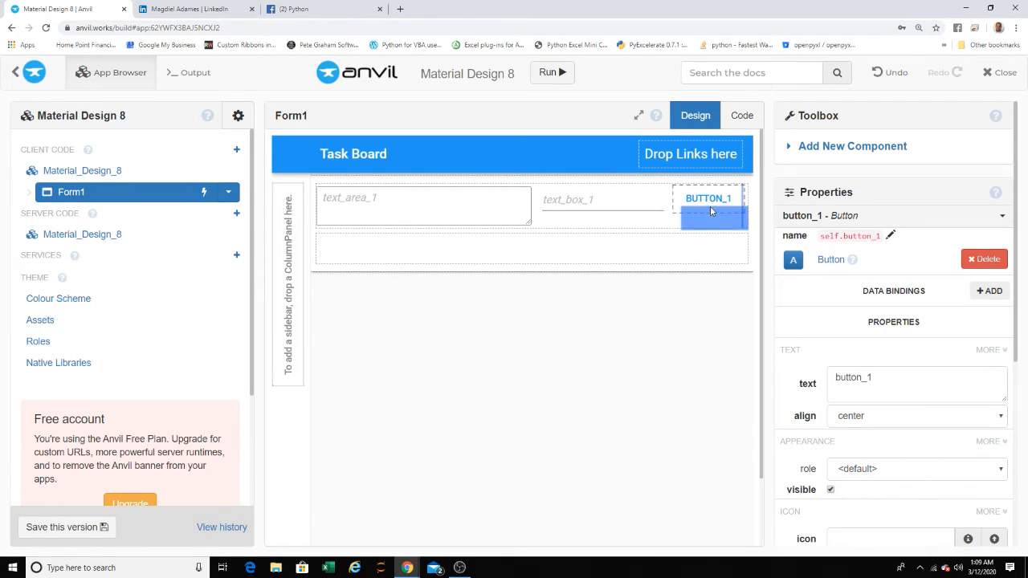
pyautogui.click(688, 219)
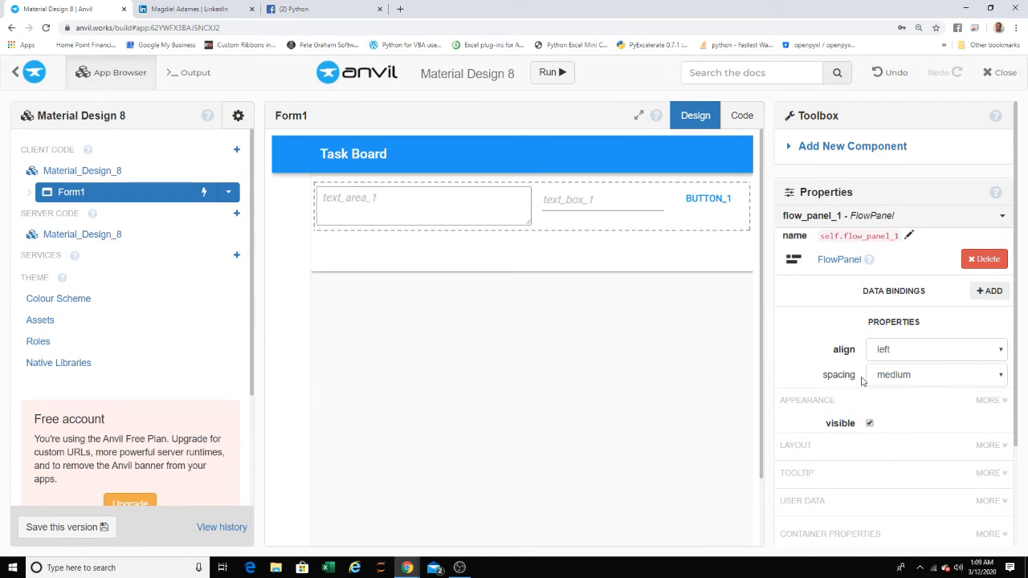
# - Run the app and name it "Task Board YT"
pyautogui.click(551, 73)
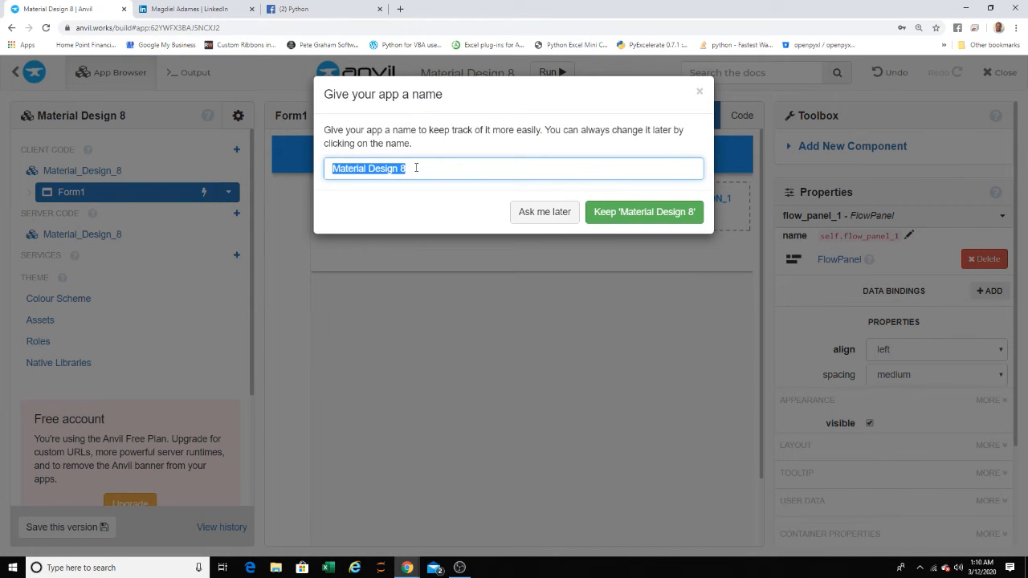
pyautogui.write('Task Boa')
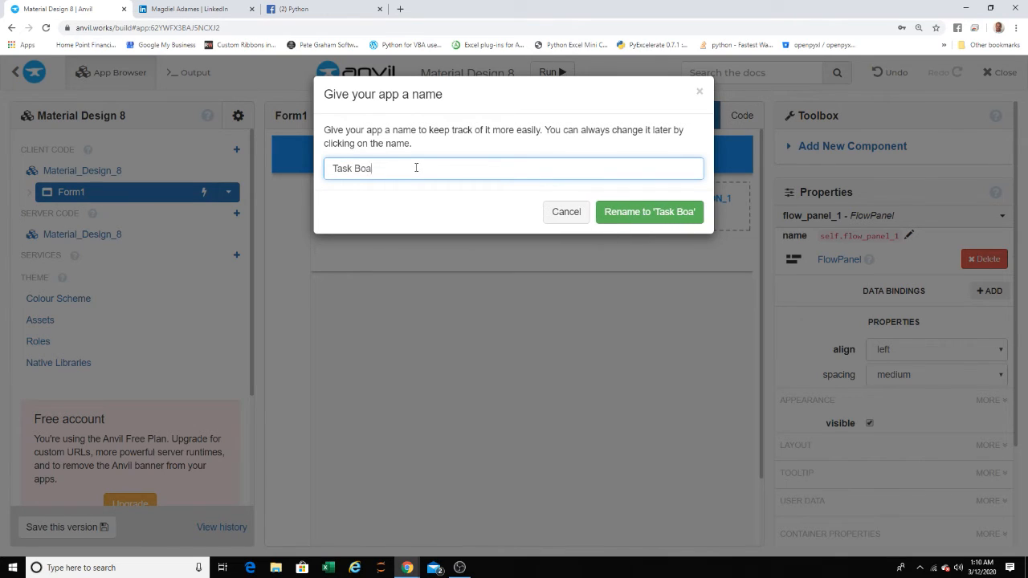
pyautogui.write('rd')
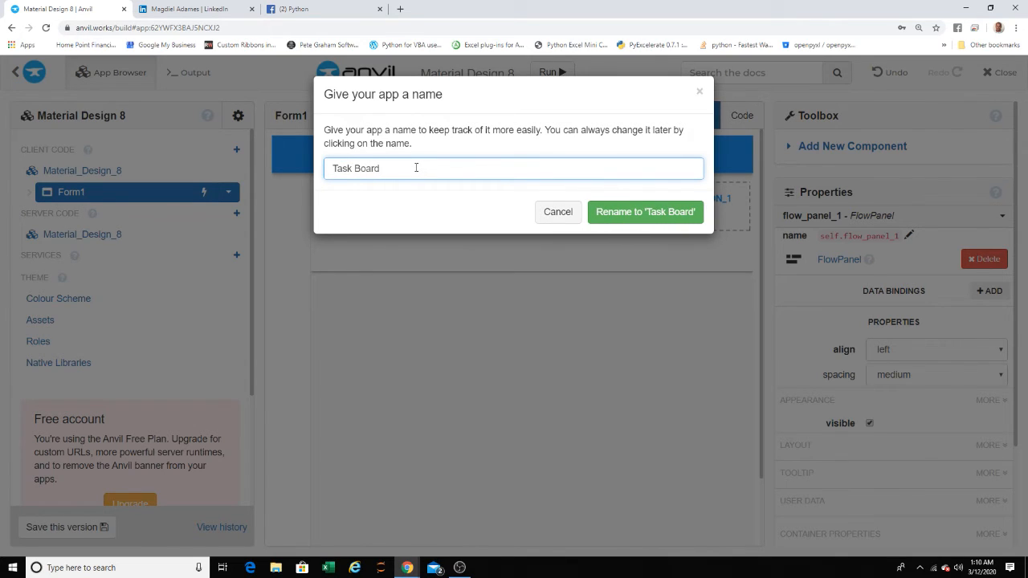
pyautogui.write(' YT')
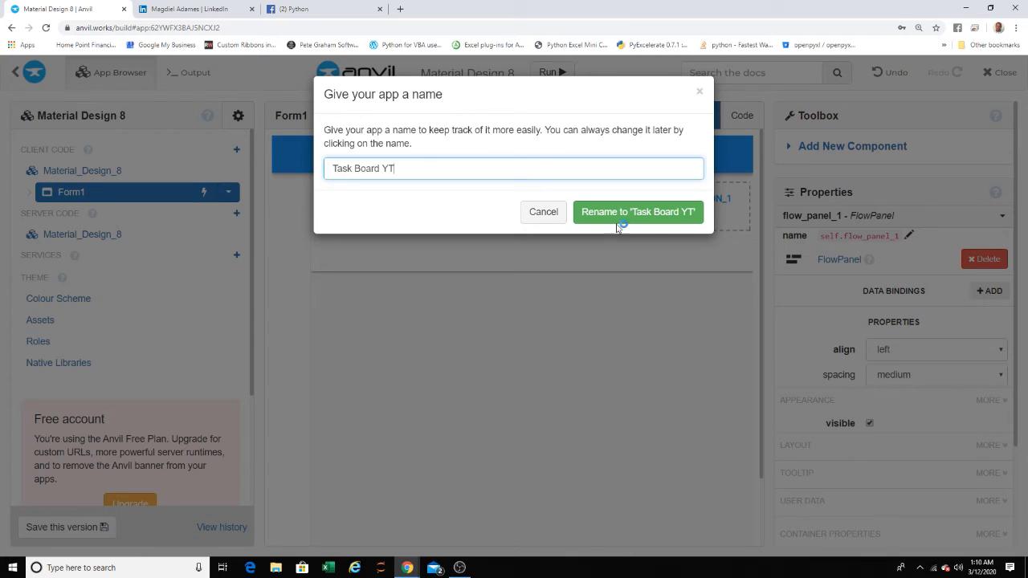
pyautogui.click(652, 219)
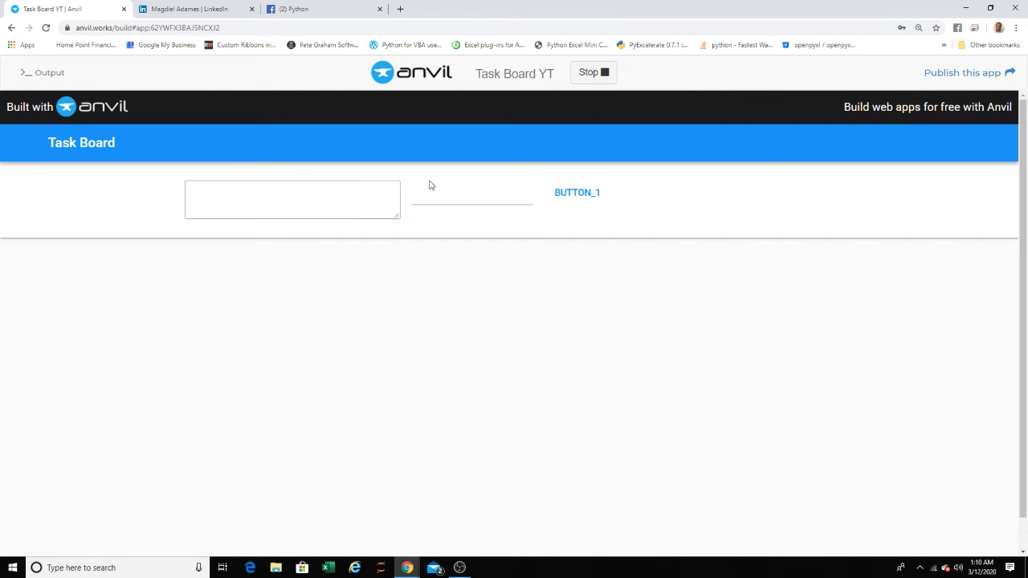
# - Try focusing the text box and text area in the running app, and stop the run
pyautogui.click(469, 196)
pyautogui.click(375, 193)
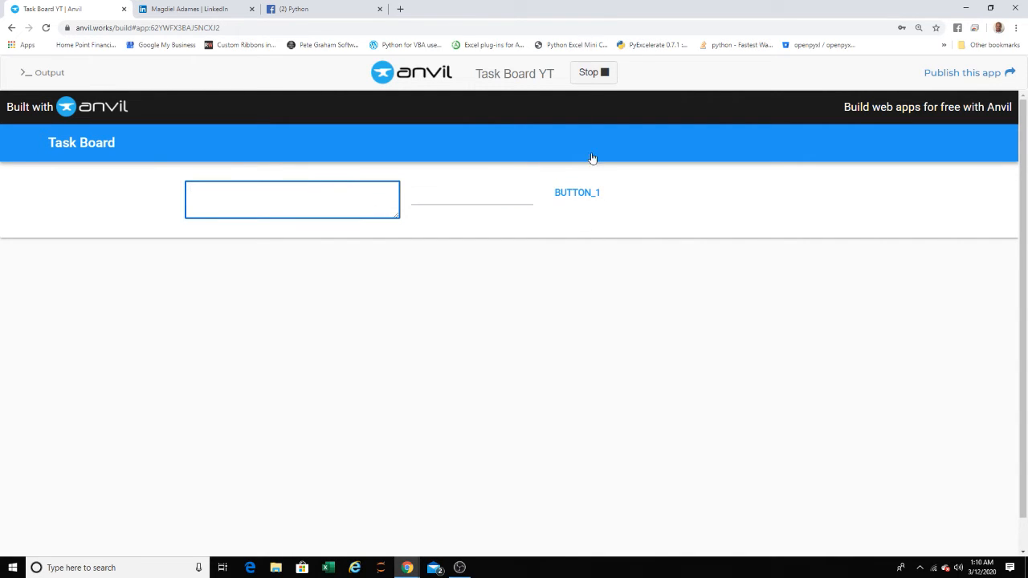
pyautogui.click(592, 73)
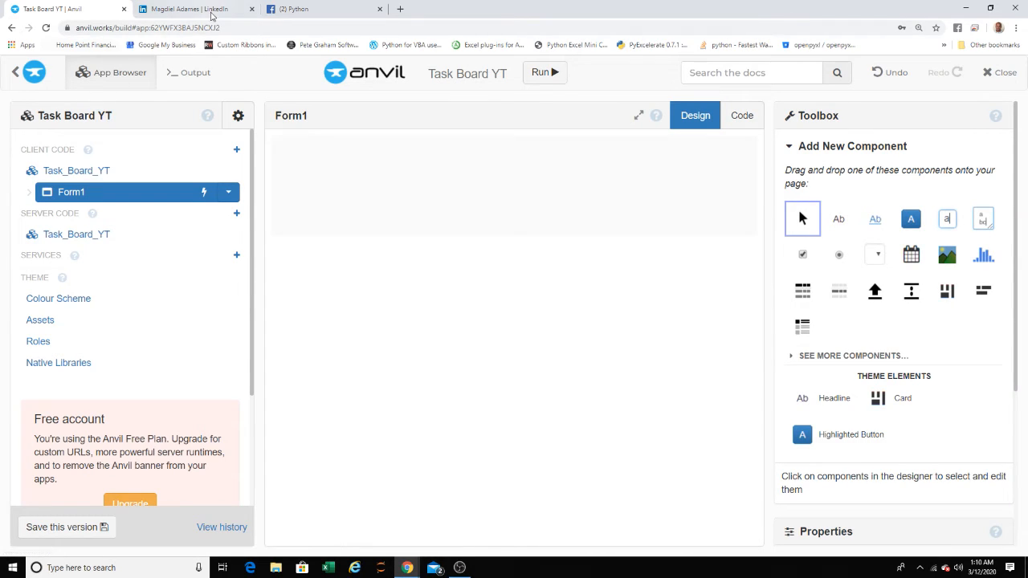
# - Close the LinkedIn and Facebook browser tabs, keeping only the Task Board YT editor open
pyautogui.click(251, 9)
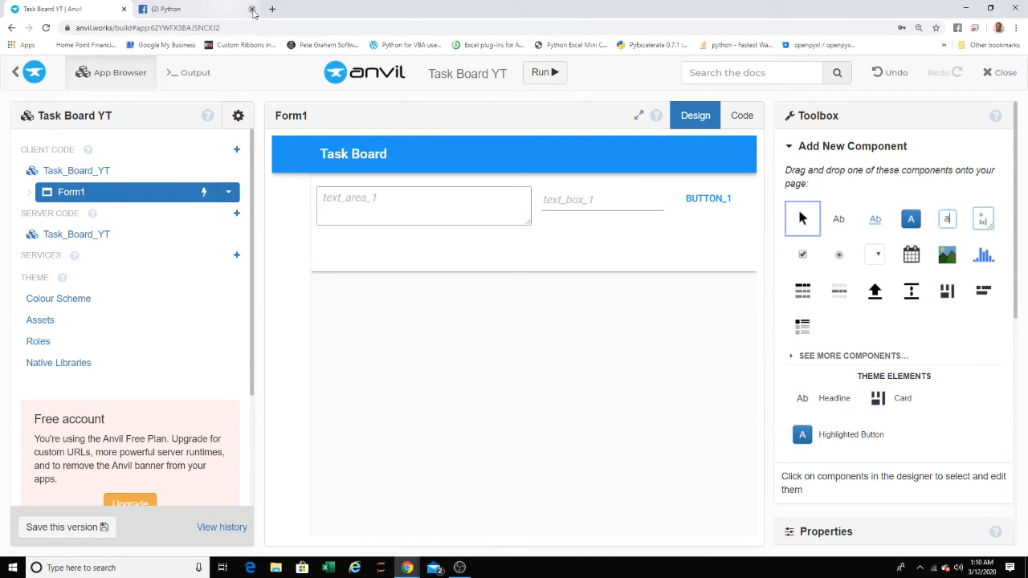
pyautogui.click(251, 9)
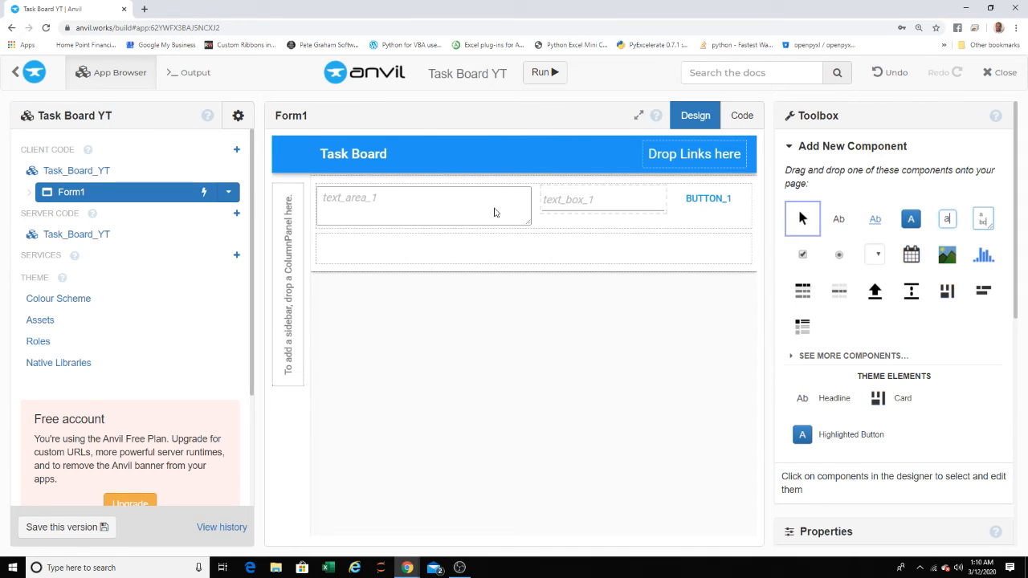
# - Delete the empty ColumnPanel below the input row and the button beside the text box
pyautogui.click(500, 255)
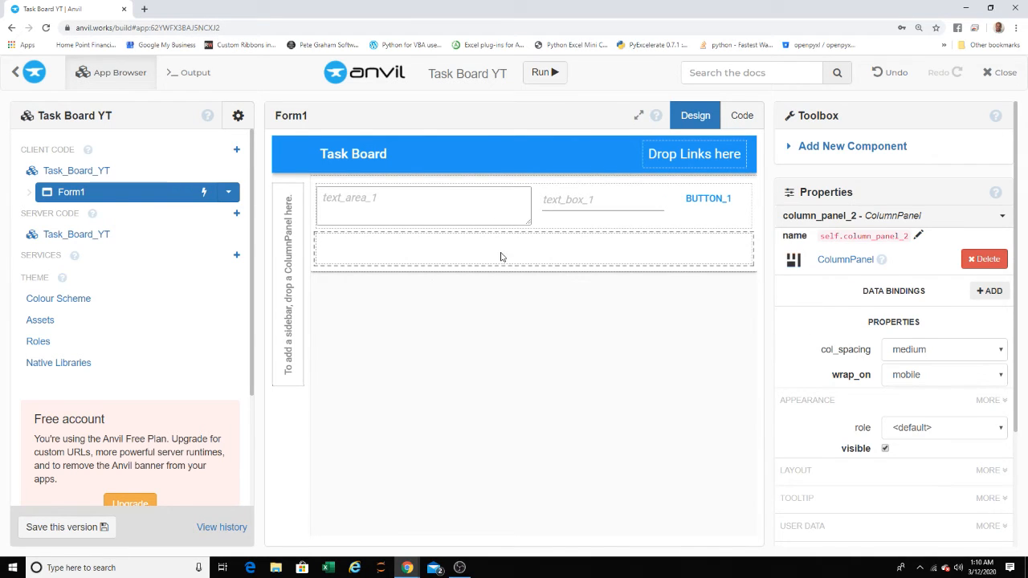
pyautogui.click(985, 258)
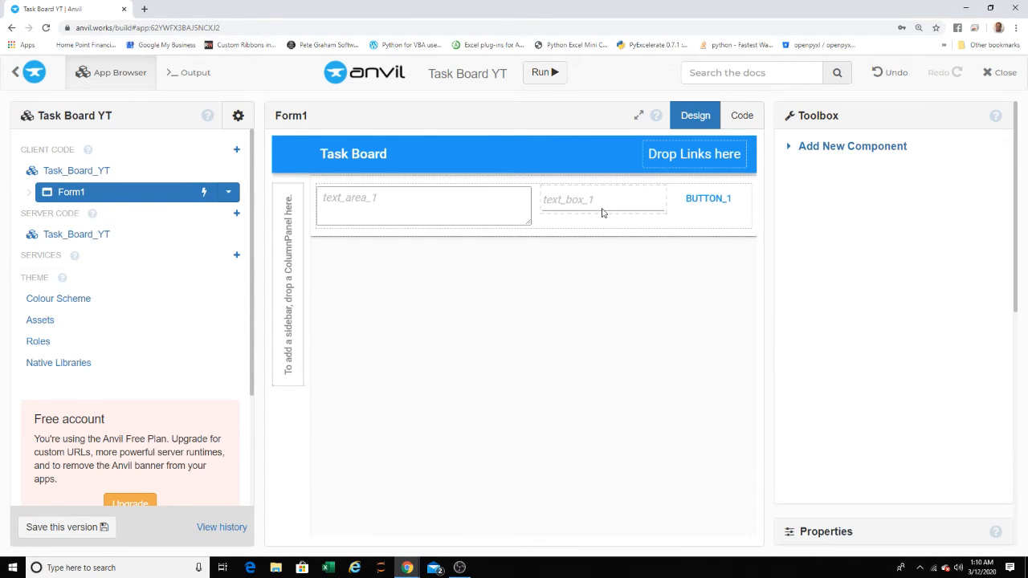
pyautogui.click(678, 198)
pyautogui.moveTo(679, 198)
pyautogui.mouseDown()
pyautogui.moveTo(616, 220)
pyautogui.moveTo(595, 213)
pyautogui.moveTo(627, 230)
pyautogui.moveTo(580, 198)
pyautogui.moveTo(560, 230)
pyautogui.moveTo(564, 218)
pyautogui.moveTo(614, 206)
pyautogui.mouseUp()
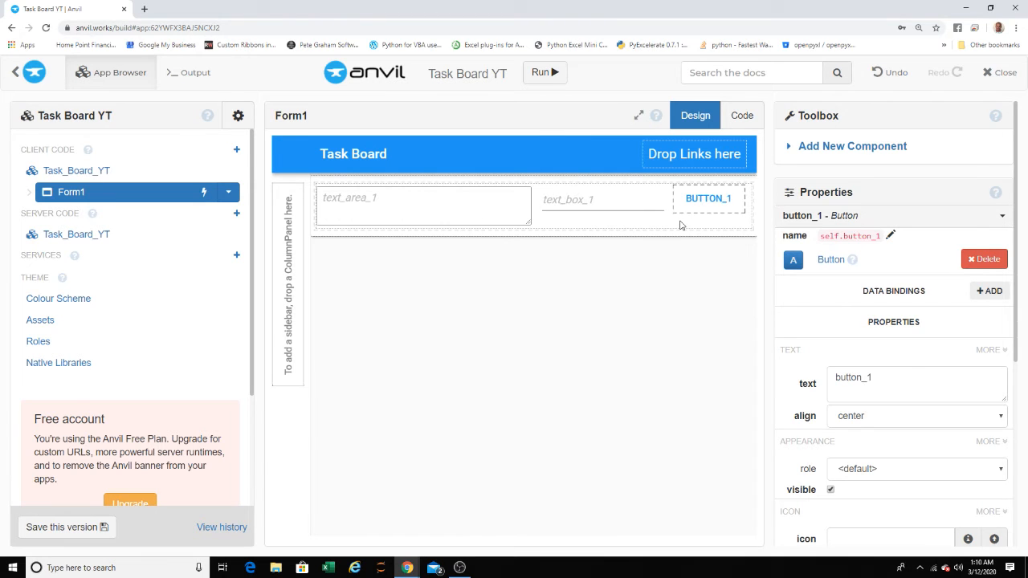
pyautogui.press('Delete')
# - Delete the text box, the text area and the FlowPanel that held them, leaving the card empty
pyautogui.click(618, 210)
pyautogui.click(615, 211)
pyautogui.click(613, 214)
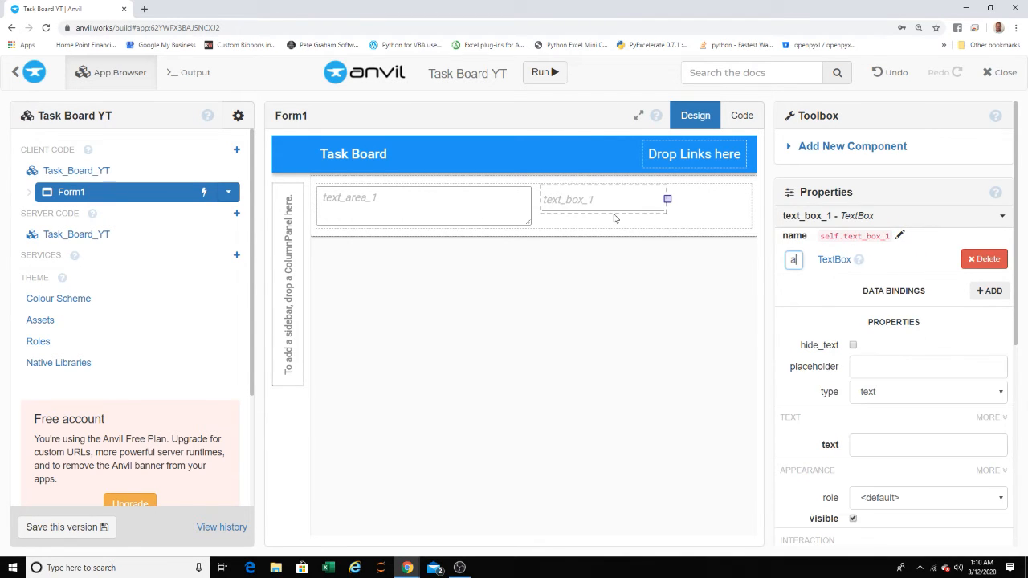
pyautogui.press('Delete')
pyautogui.click(510, 212)
pyautogui.press('Delete')
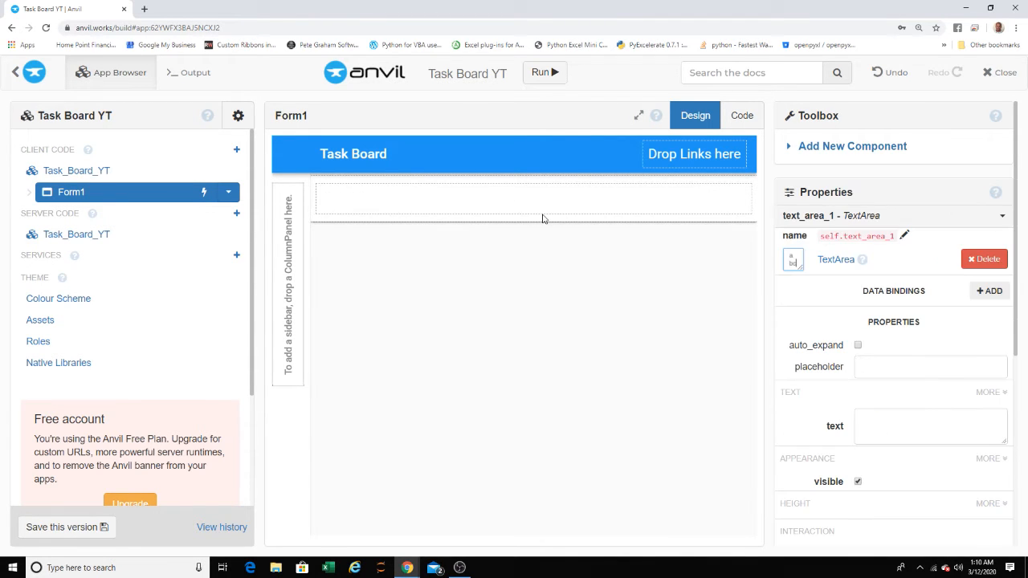
pyautogui.click(654, 203)
pyautogui.press('Delete')
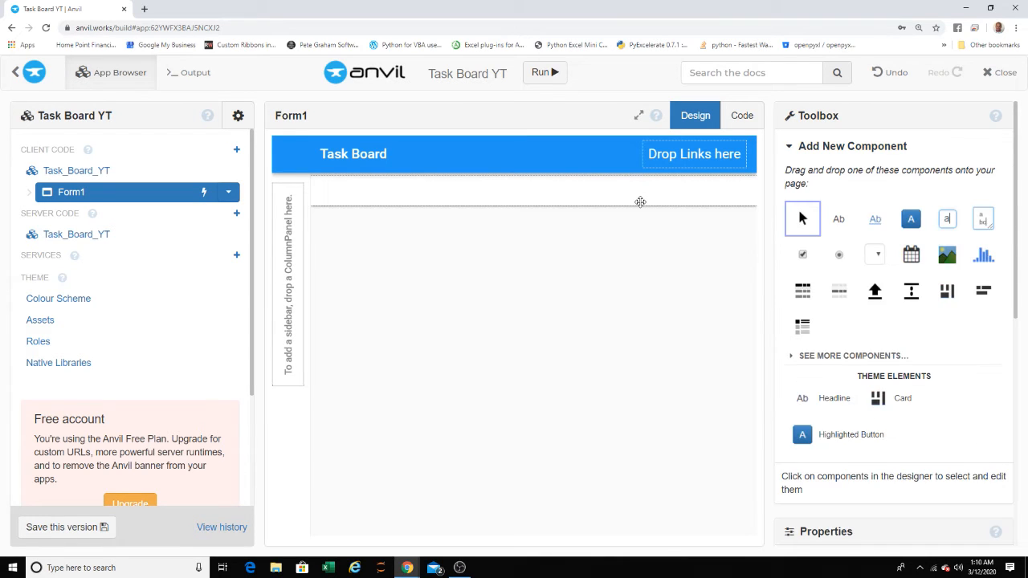
# - Try placing a TextArea, a TextBox beside it and a Button below in the card, and undo the TextBox and Button
pyautogui.click(603, 199)
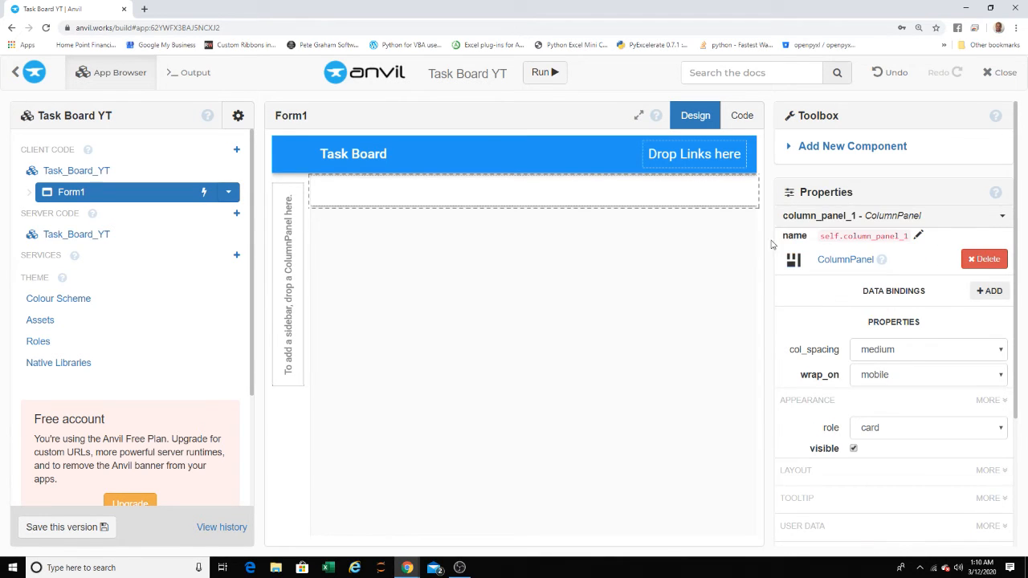
pyautogui.click(827, 151)
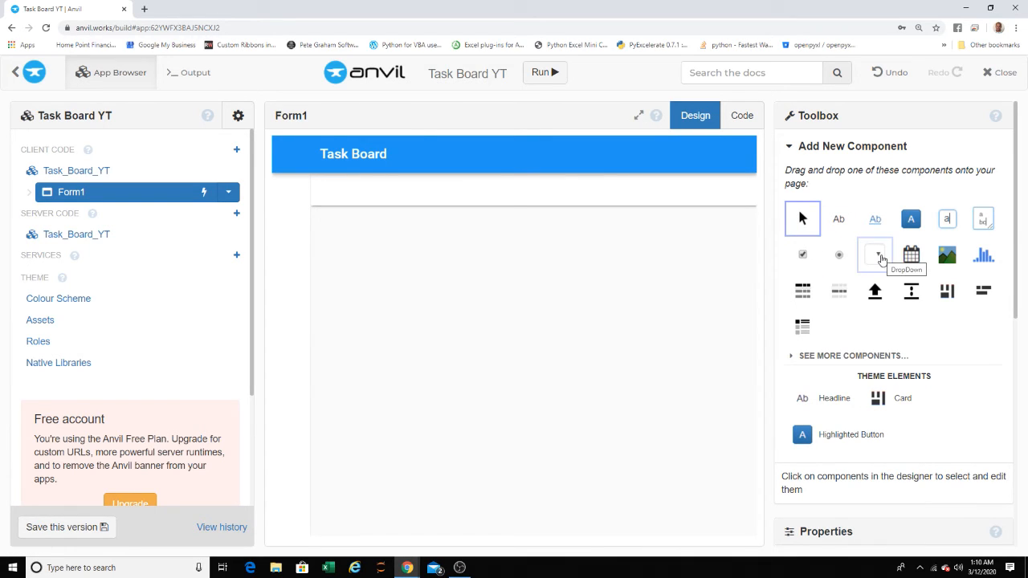
pyautogui.moveTo(981, 223); pyautogui.dragTo(493, 193)
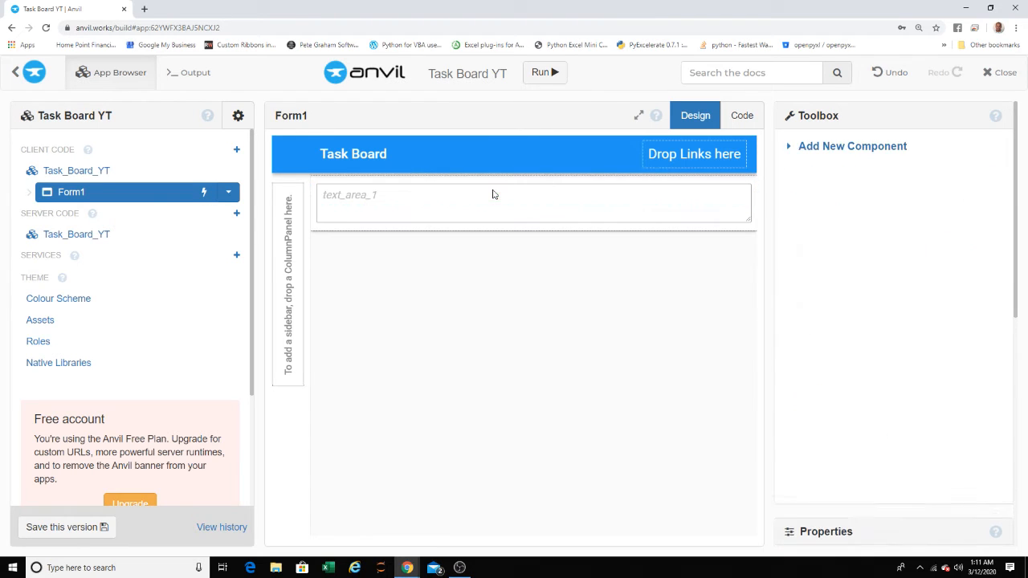
pyautogui.click(854, 153)
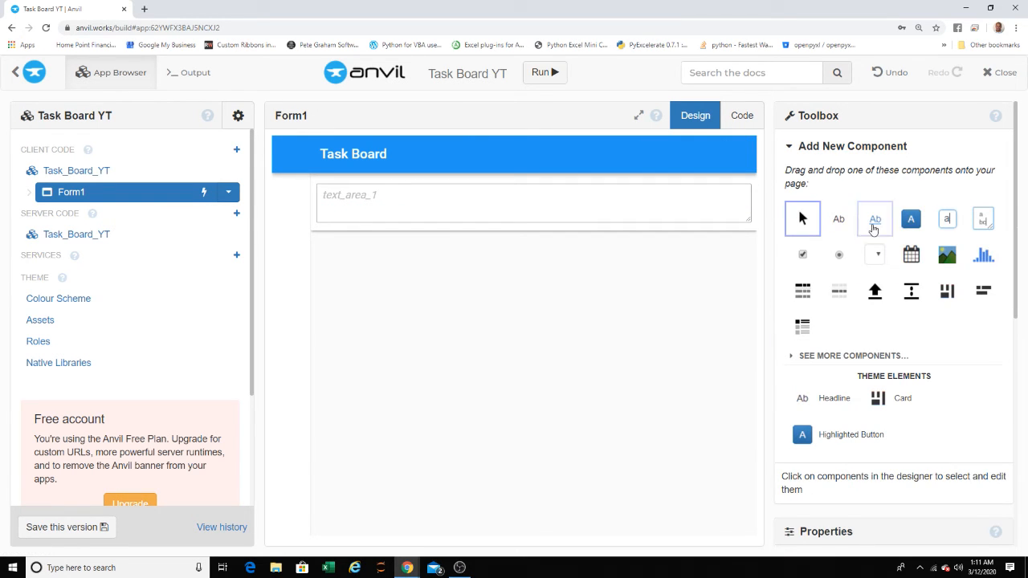
pyautogui.moveTo(948, 218); pyautogui.dragTo(677, 217)
pyautogui.click(873, 145)
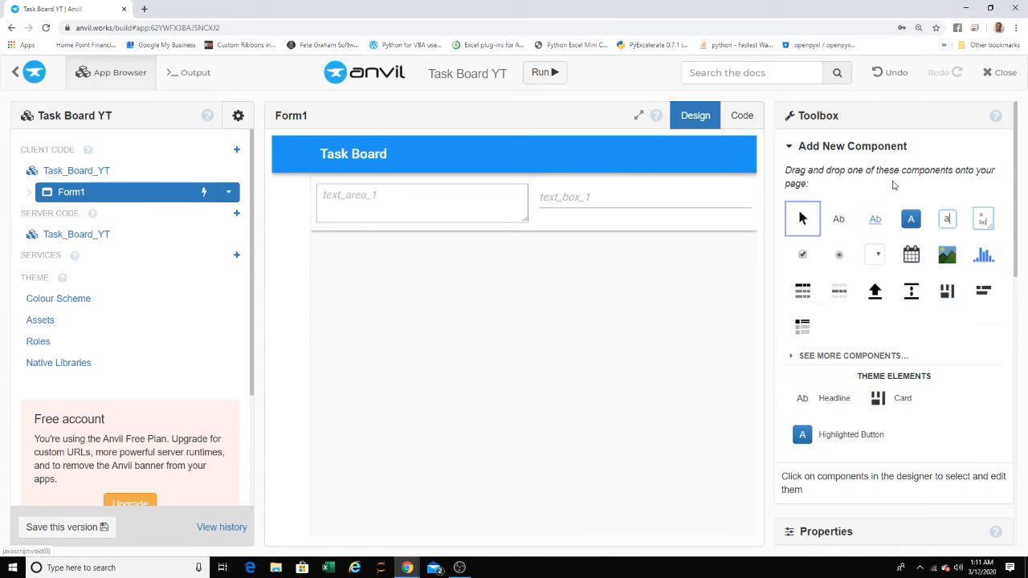
pyautogui.moveTo(910, 218); pyautogui.dragTo(661, 220)
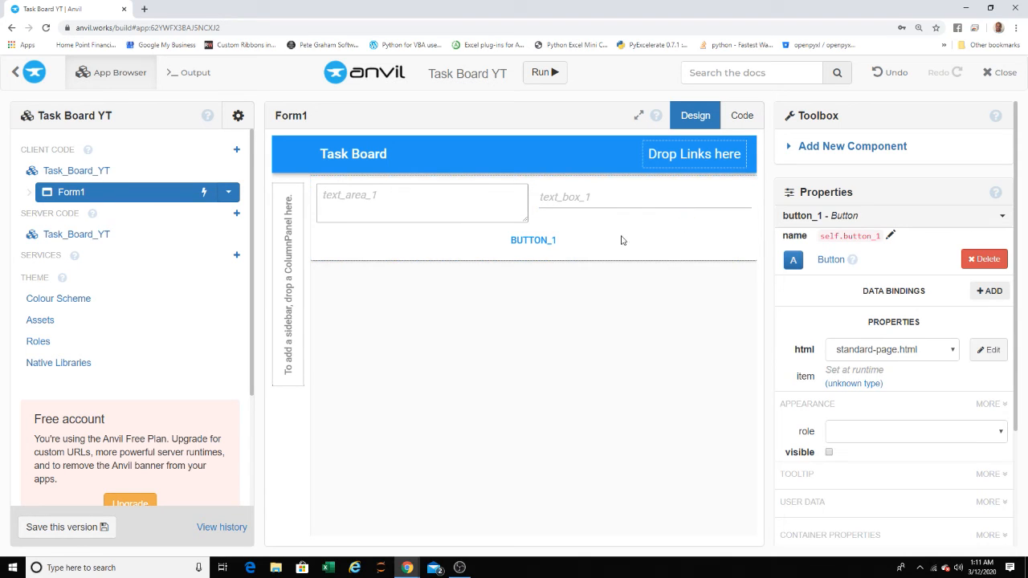
pyautogui.click(873, 72)
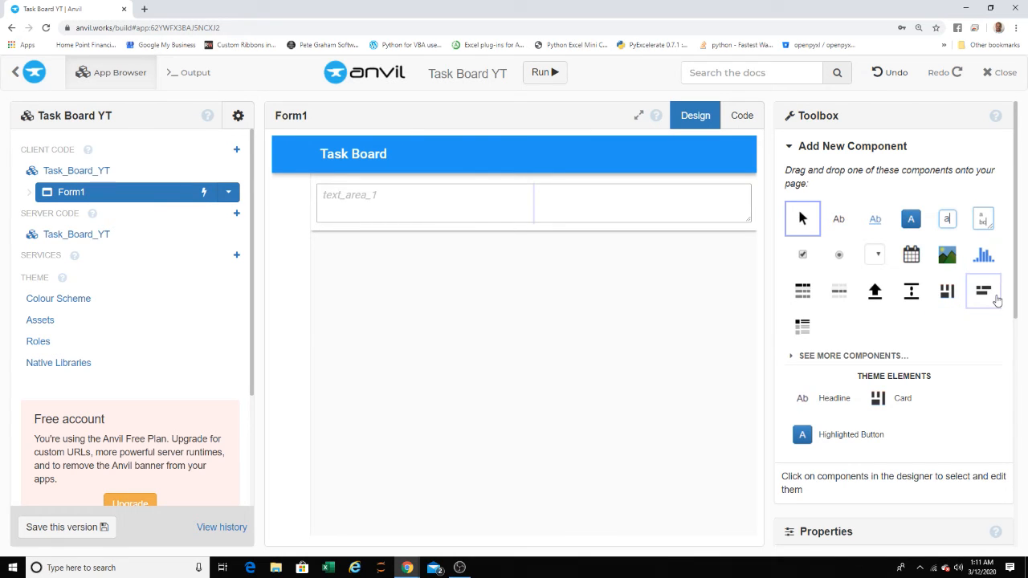
# - Place a FlowPanel beside the text area and add a TextBox and a Button inside it
pyautogui.moveTo(995, 299); pyautogui.dragTo(681, 211)
pyautogui.click(835, 147)
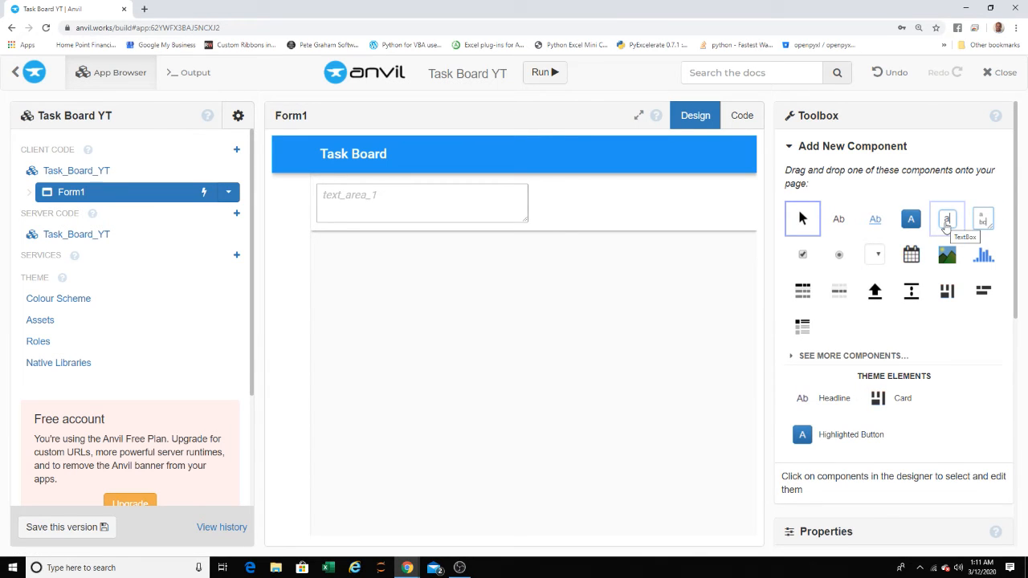
pyautogui.moveTo(947, 226); pyautogui.dragTo(664, 205)
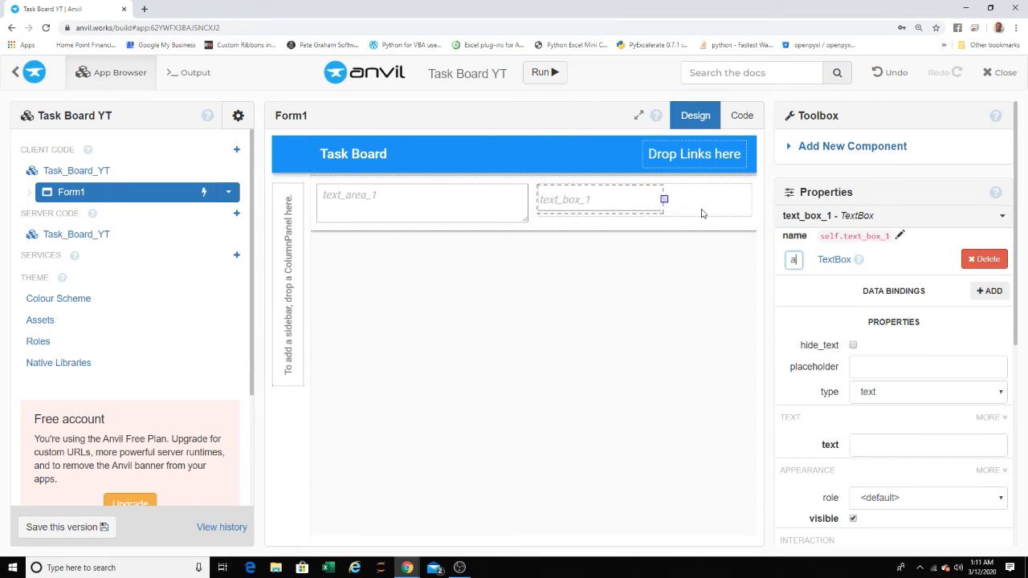
pyautogui.click(811, 150)
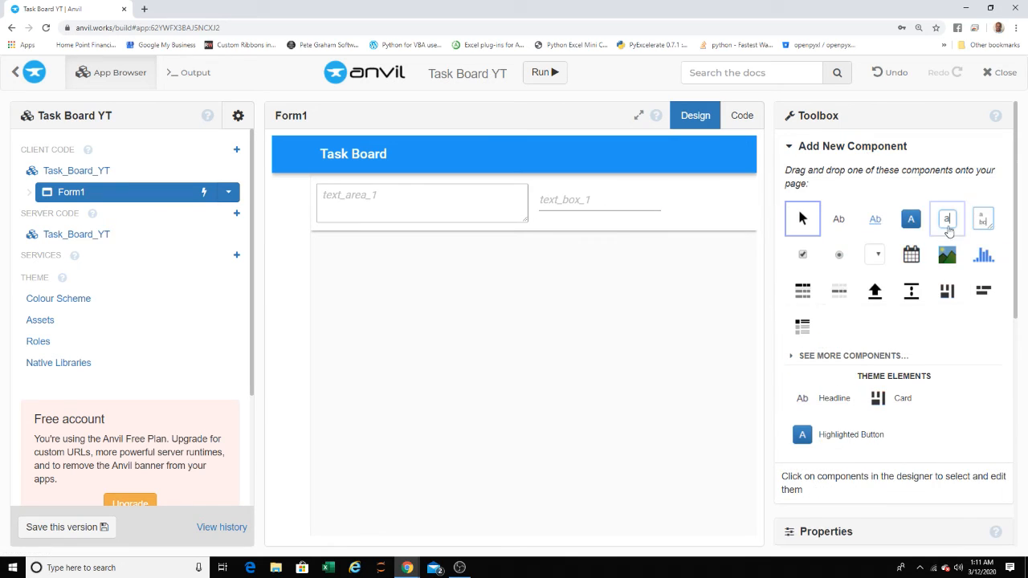
pyautogui.moveTo(910, 218); pyautogui.dragTo(584, 198)
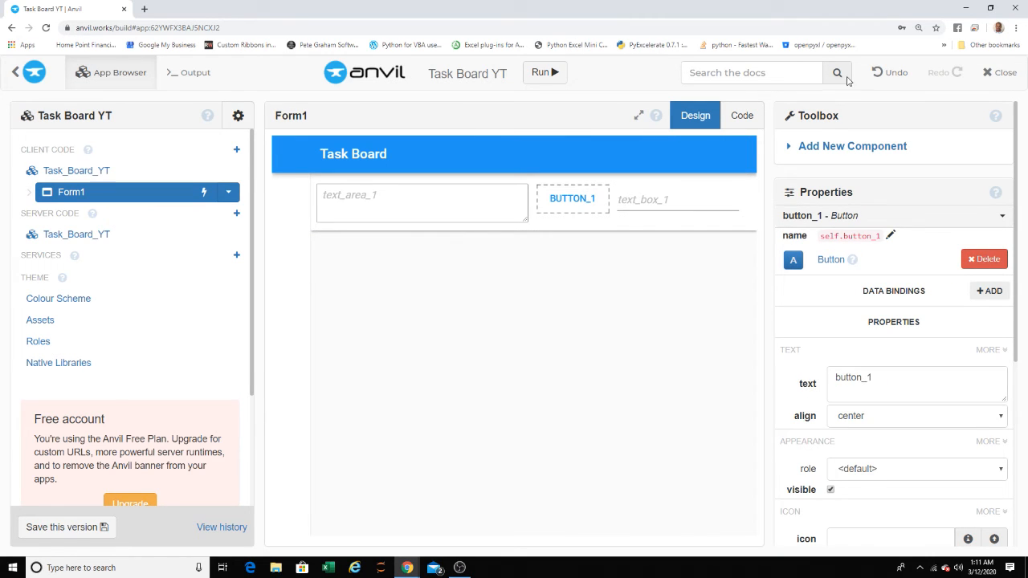
# - Undo the added button, text box, FlowPanel and text area until the card is empty
pyautogui.click(891, 75)
pyautogui.click(891, 76)
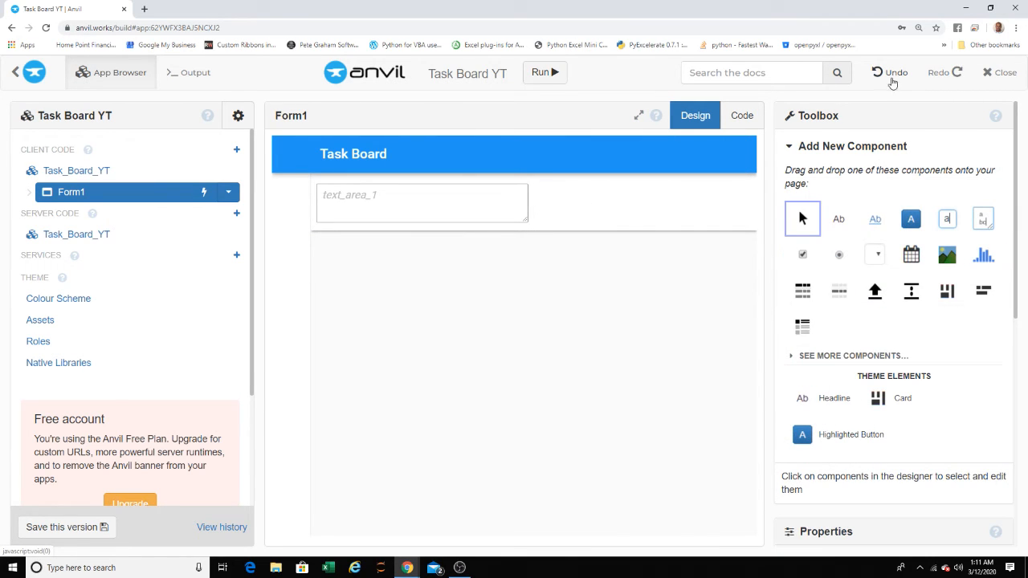
pyautogui.click(893, 76)
pyautogui.click(897, 74)
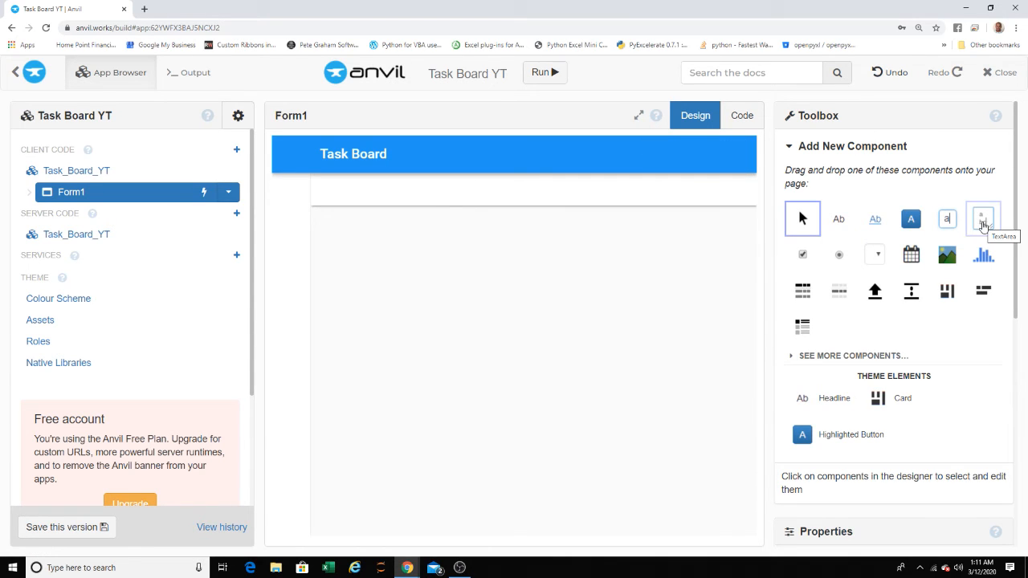
# - Add a TextArea to the card, a TextBox beside it and a full-width Button below them
pyautogui.moveTo(982, 222); pyautogui.dragTo(635, 193)
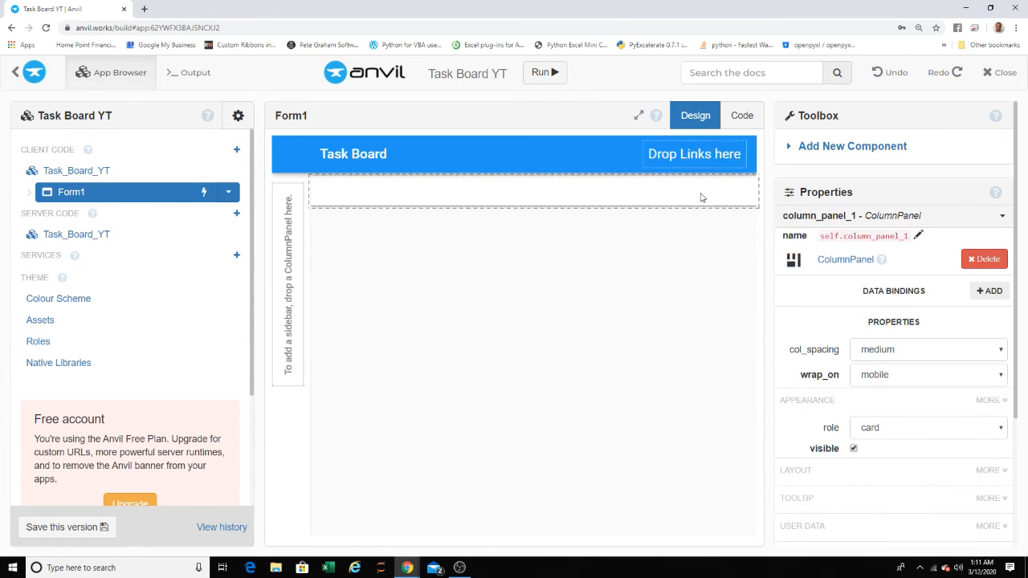
pyautogui.click(835, 151)
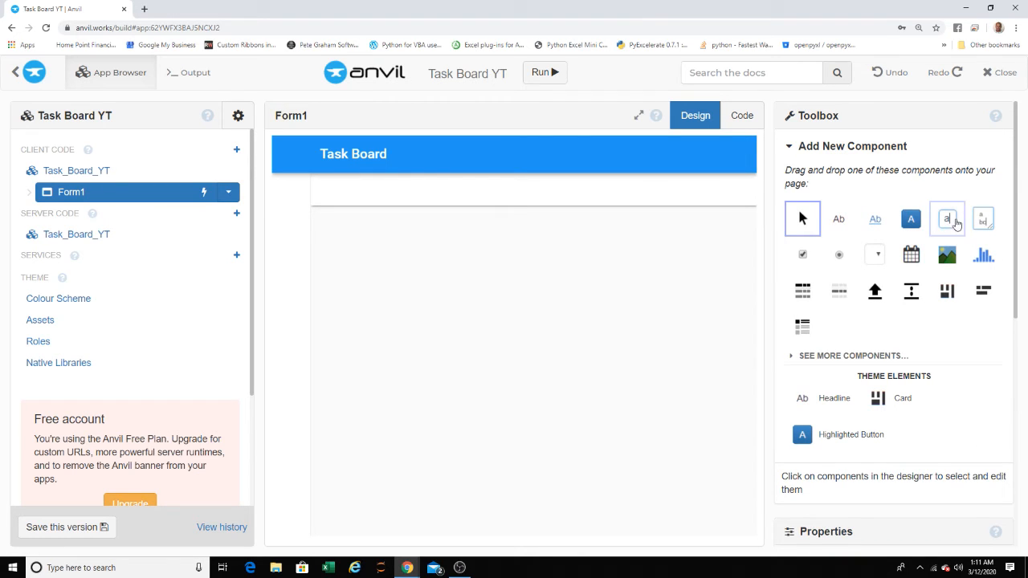
pyautogui.moveTo(983, 219); pyautogui.dragTo(516, 188)
pyautogui.click(847, 153)
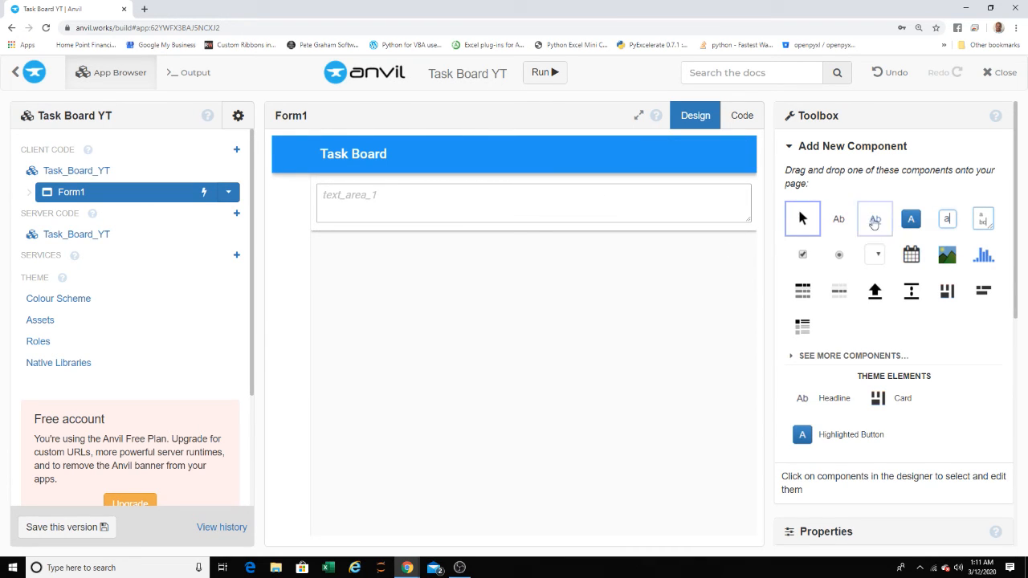
pyautogui.moveTo(947, 219); pyautogui.dragTo(734, 201)
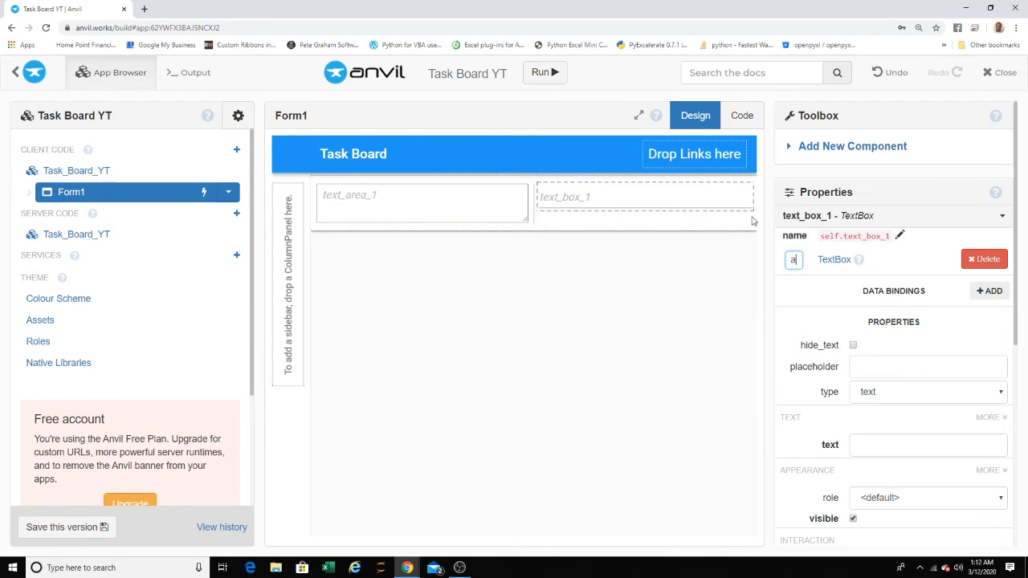
pyautogui.click(874, 153)
pyautogui.moveTo(910, 218); pyautogui.dragTo(643, 225)
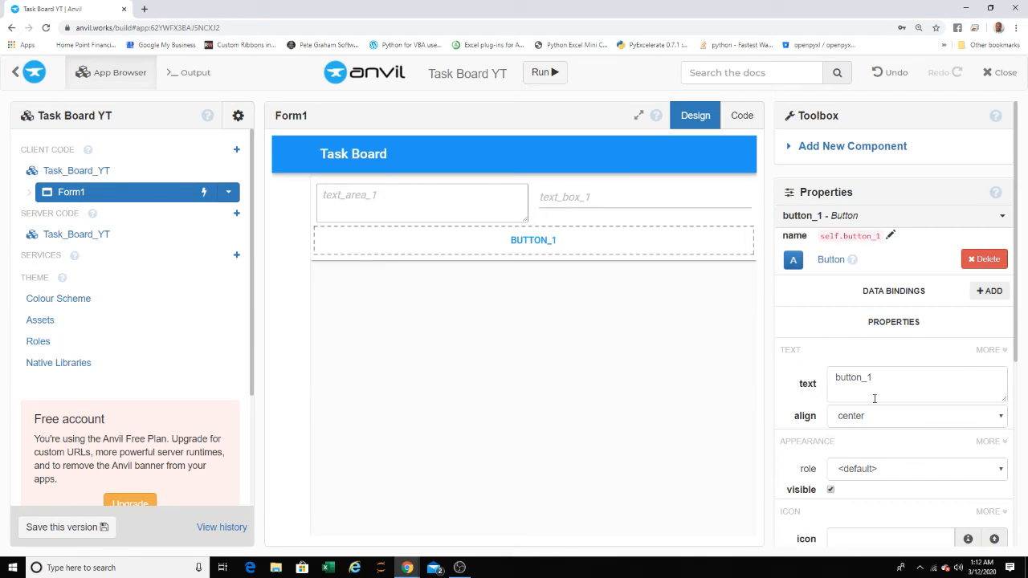
# - Set the button's text to "Submit Task"
pyautogui.doubleClick(856, 377)
pyautogui.write('E')
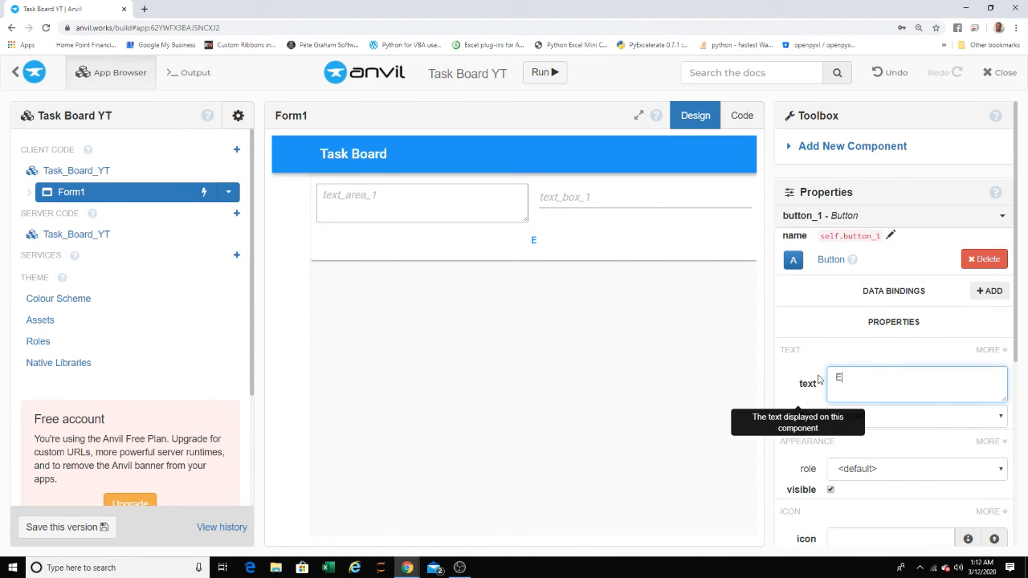
pyautogui.write('ubmit Task')
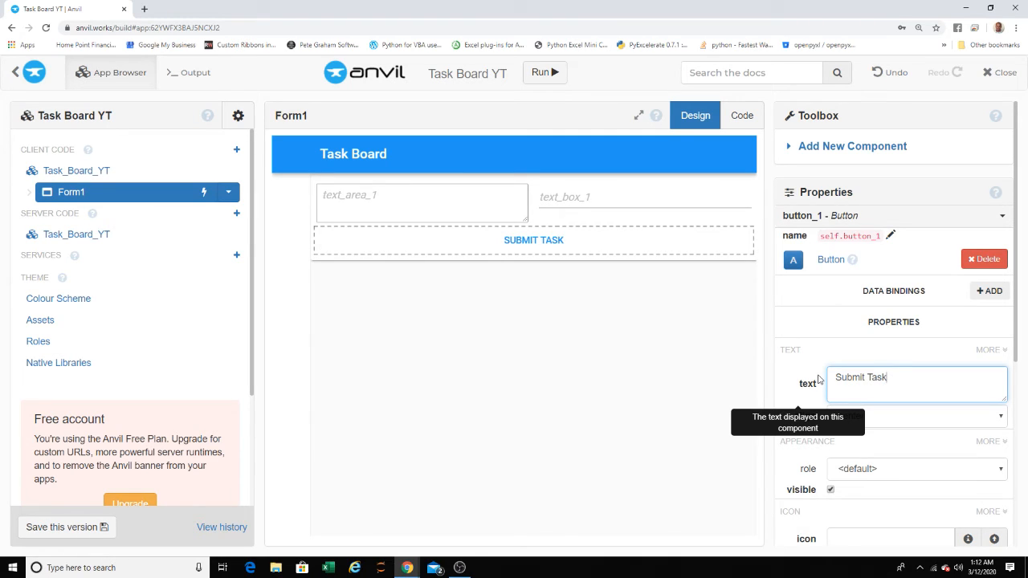
# - Rename the Submit Task button component to button_Submit_Task
pyautogui.click(857, 311)
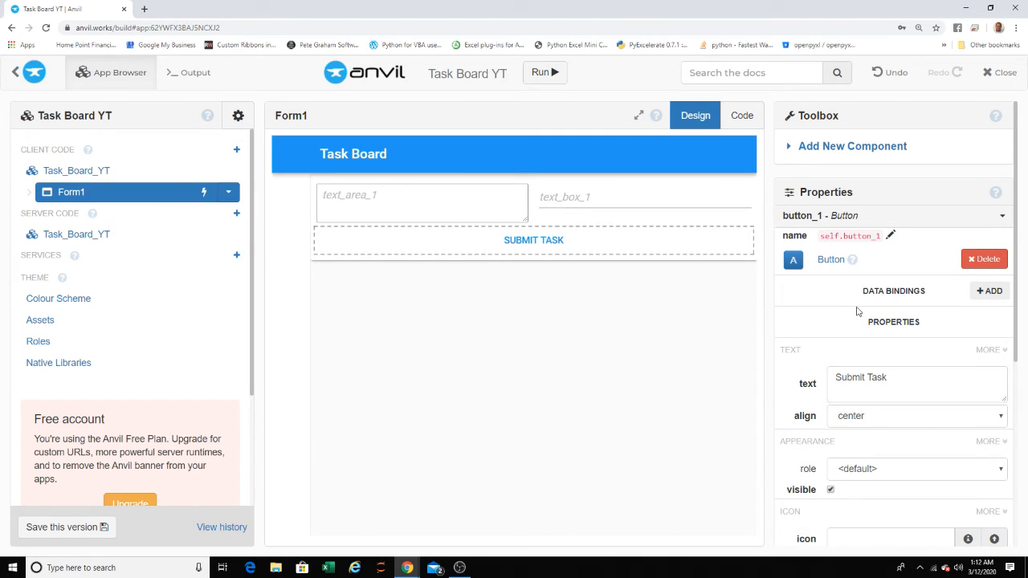
pyautogui.click(879, 237)
pyautogui.click(880, 241)
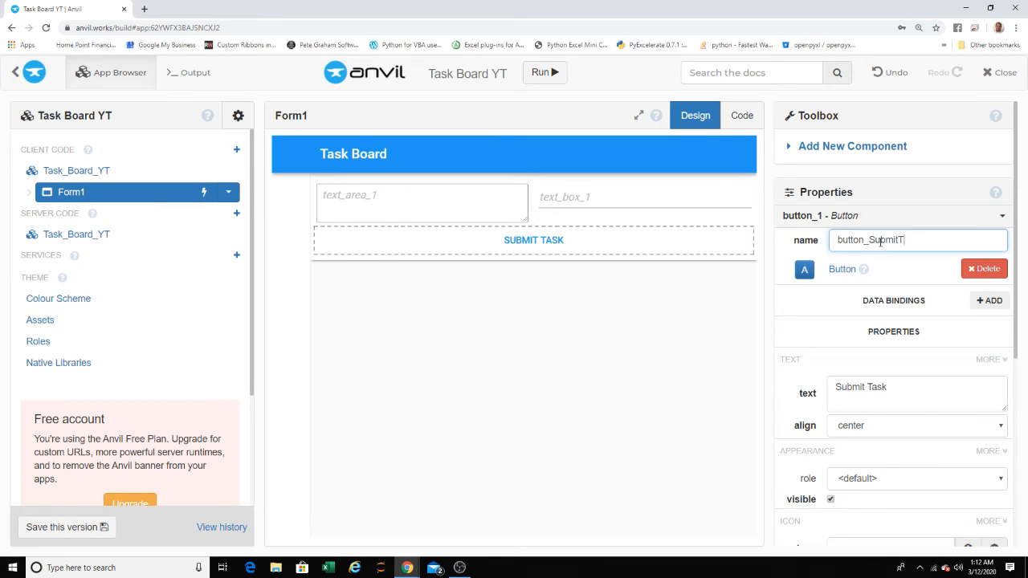
pyautogui.write('Submit_Task')
pyautogui.press('Return')
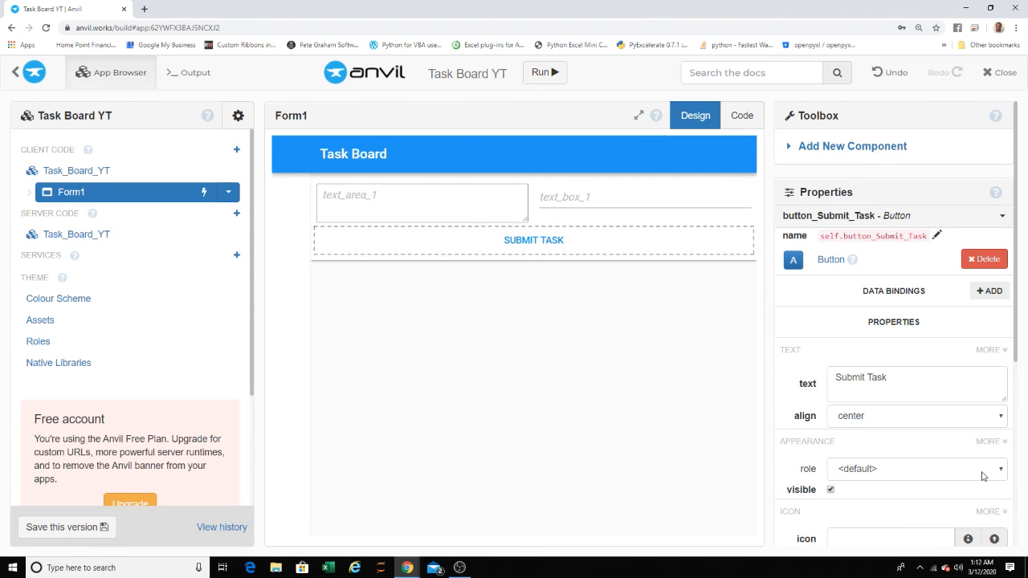
# - Try right alignment on the Submit Task button and restore its center alignment
pyautogui.click(884, 418)
pyautogui.click(851, 458)
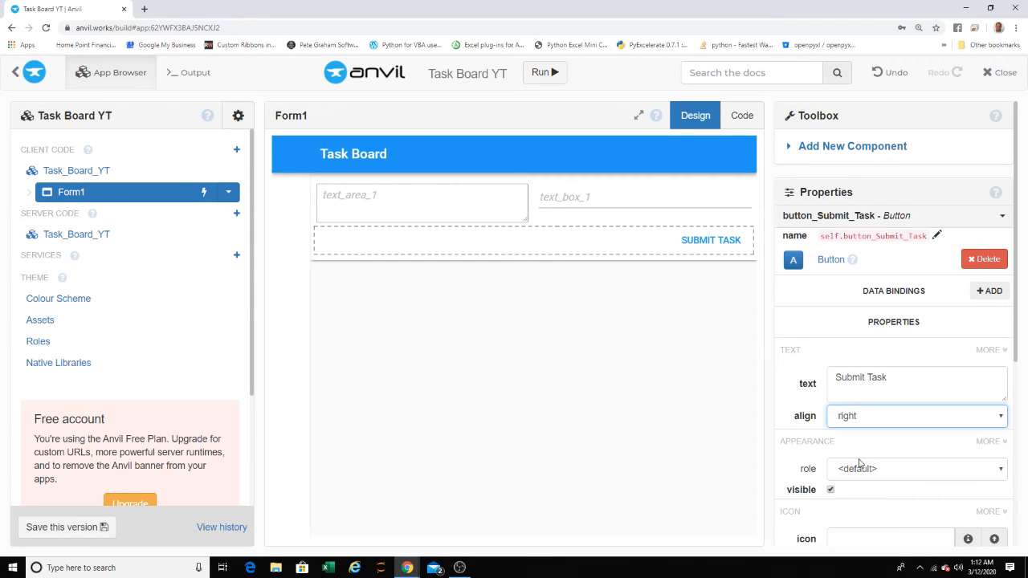
pyautogui.click(869, 418)
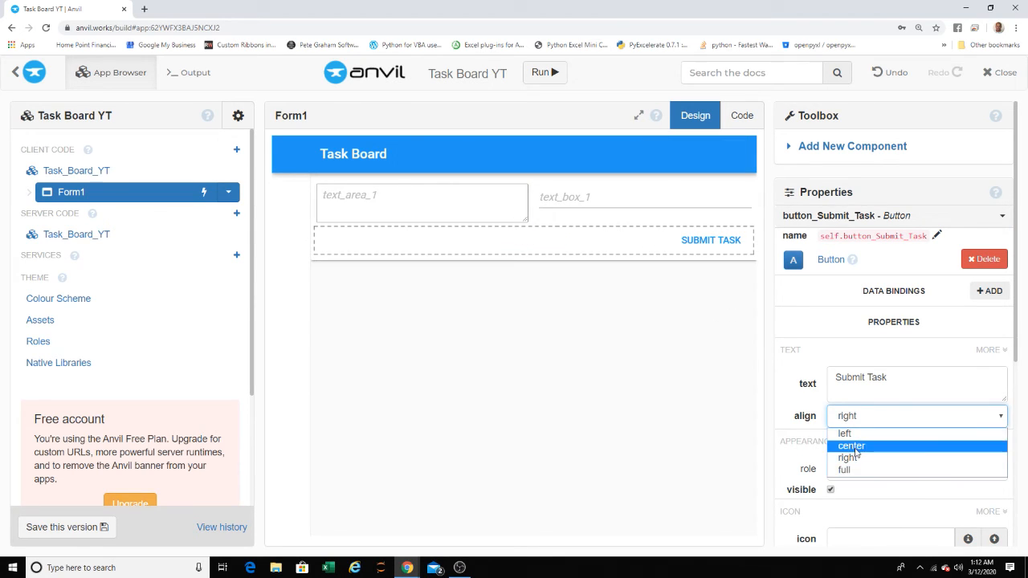
pyautogui.click(851, 446)
pyautogui.click(640, 368)
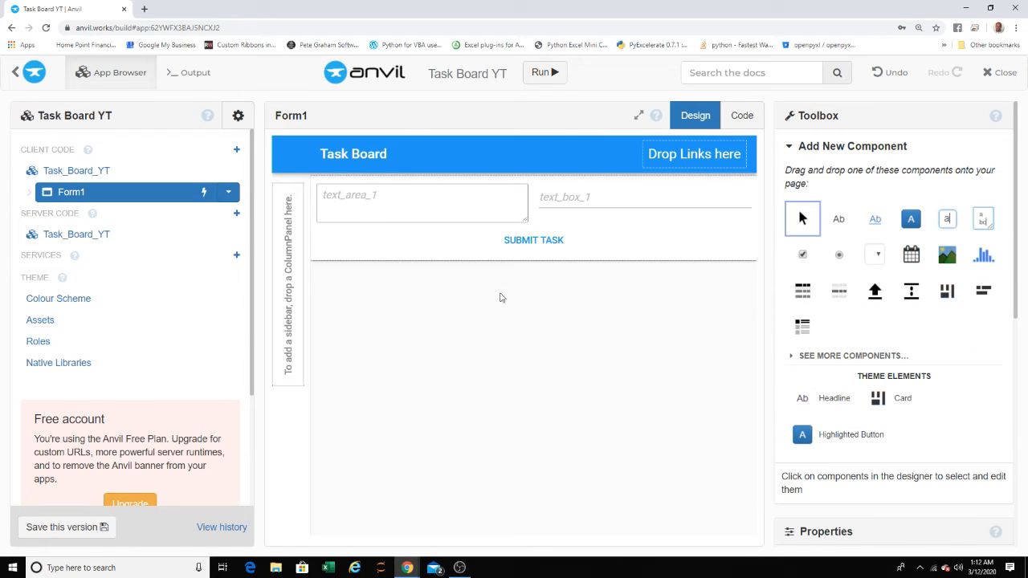
# - Try moving the text area within the card and undo the layout change
pyautogui.moveTo(414, 199); pyautogui.dragTo(493, 223)
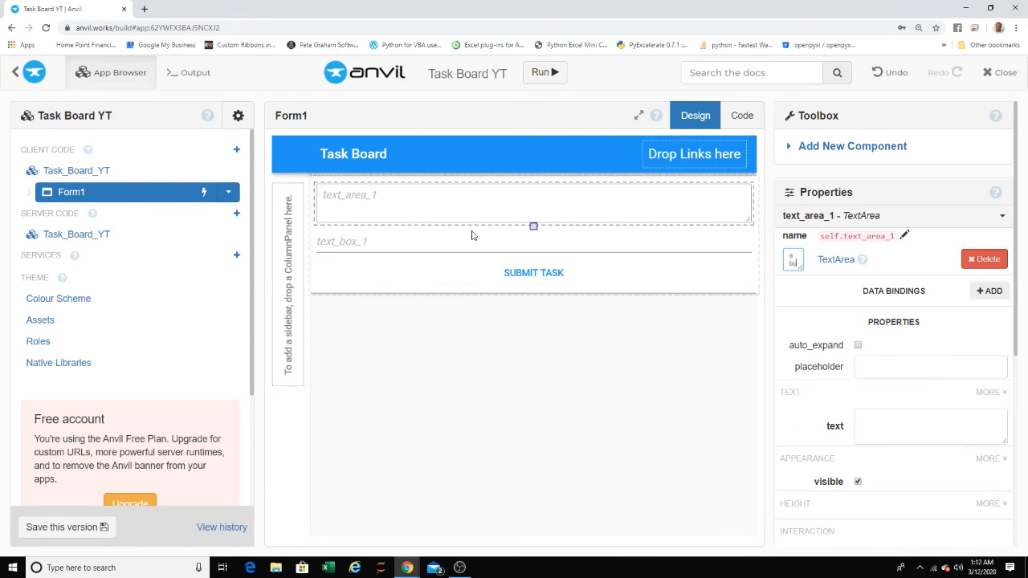
pyautogui.click(548, 315)
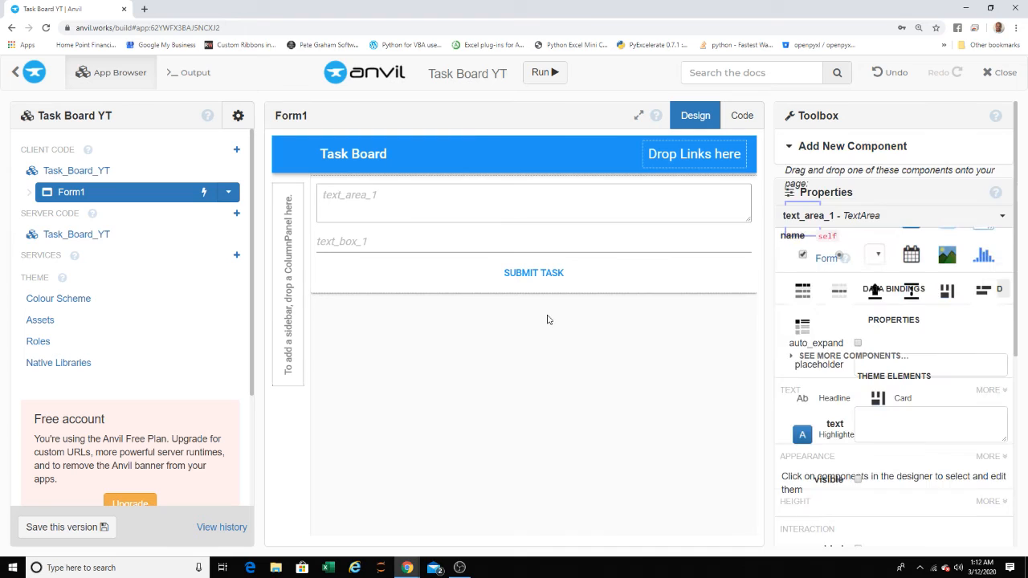
pyautogui.click(500, 218)
pyautogui.click(881, 73)
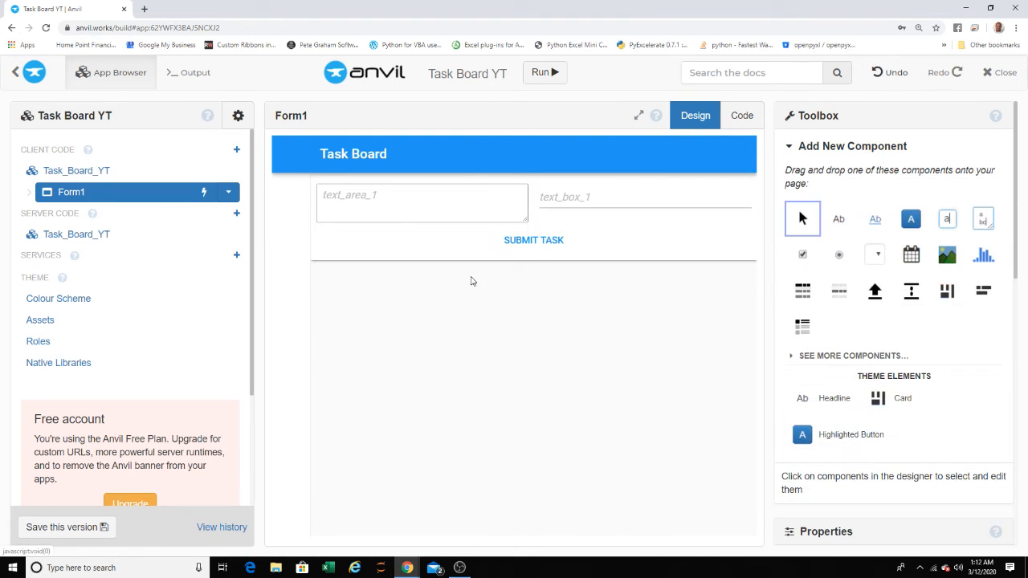
# - Shorten the text area so it is about as tall as the text box, and rename it text_area_notes
pyautogui.click(522, 220)
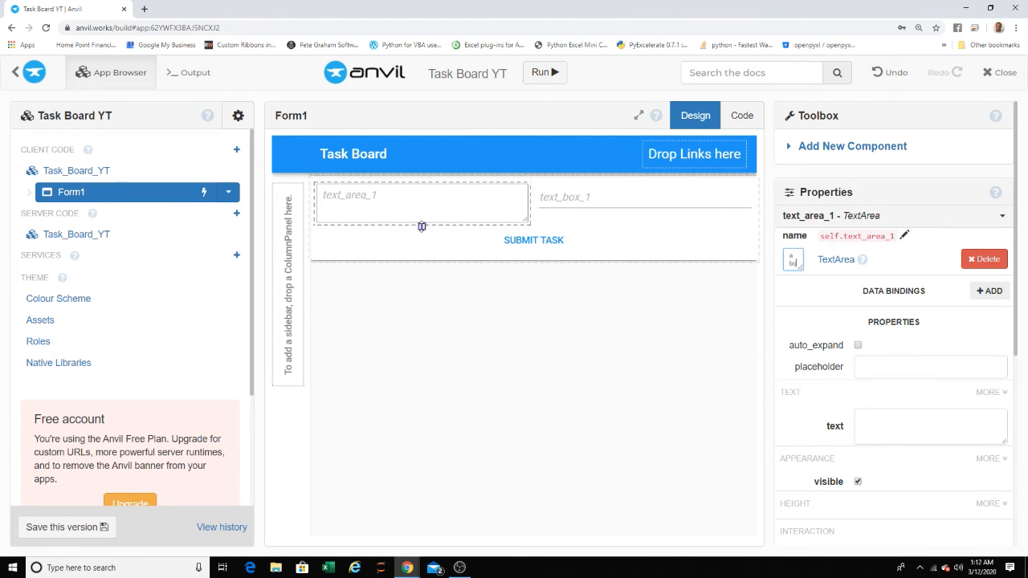
pyautogui.moveTo(422, 227)
pyautogui.mouseDown()
pyautogui.moveTo(455, 249)
pyautogui.moveTo(422, 211)
pyautogui.mouseUp()
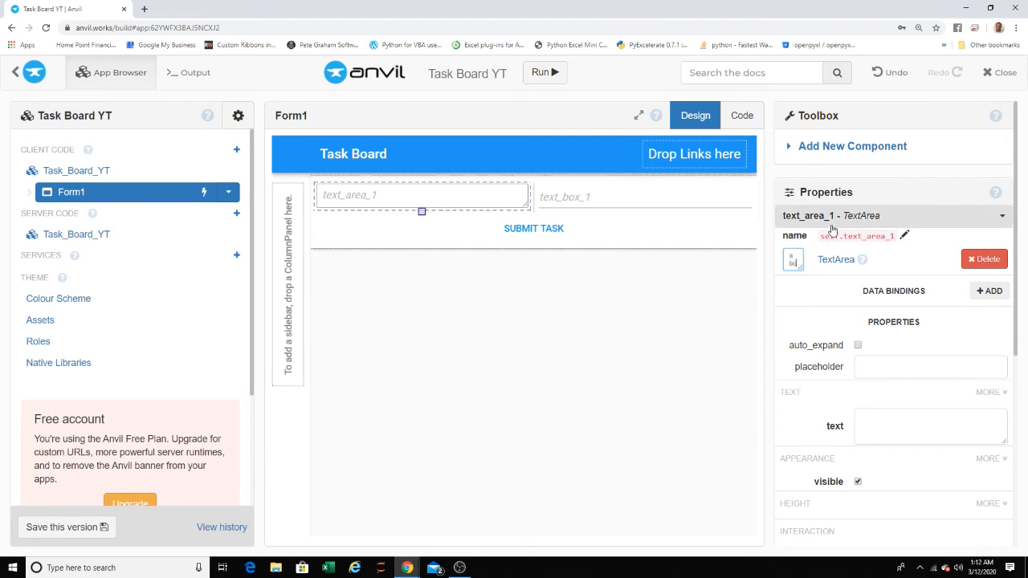
pyautogui.click(898, 236)
pyautogui.click(891, 238)
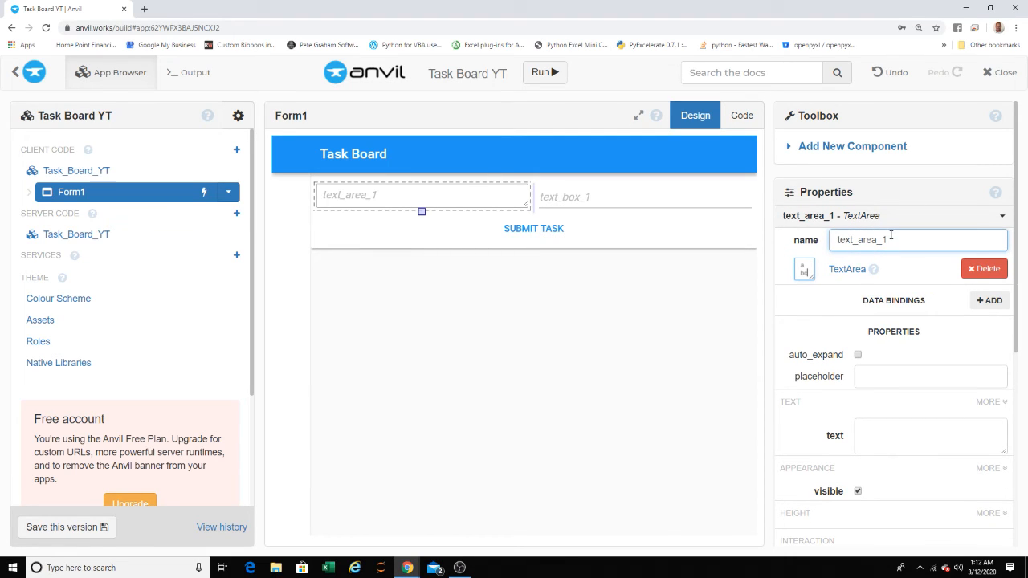
pyautogui.write('notes')
pyautogui.press('Return')
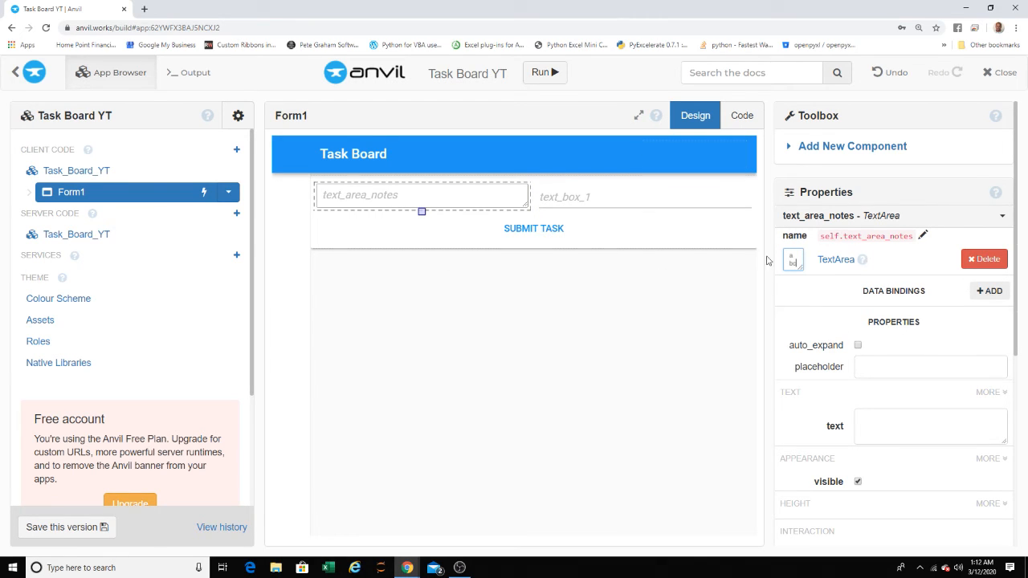
# - Rename the text box beside the notes area to text_box_assignUser
pyautogui.click(627, 201)
pyautogui.click(903, 238)
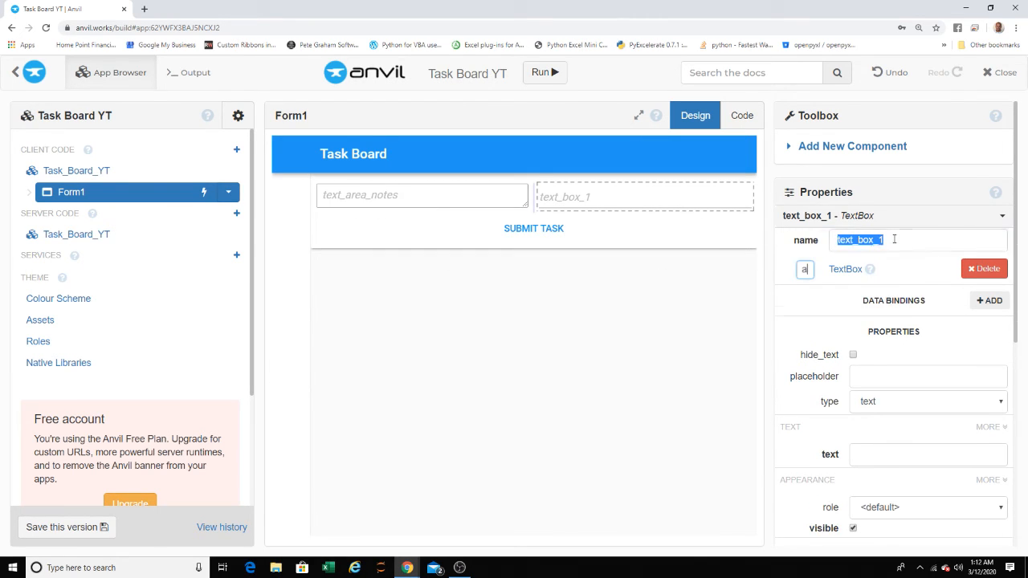
pyautogui.click(894, 240)
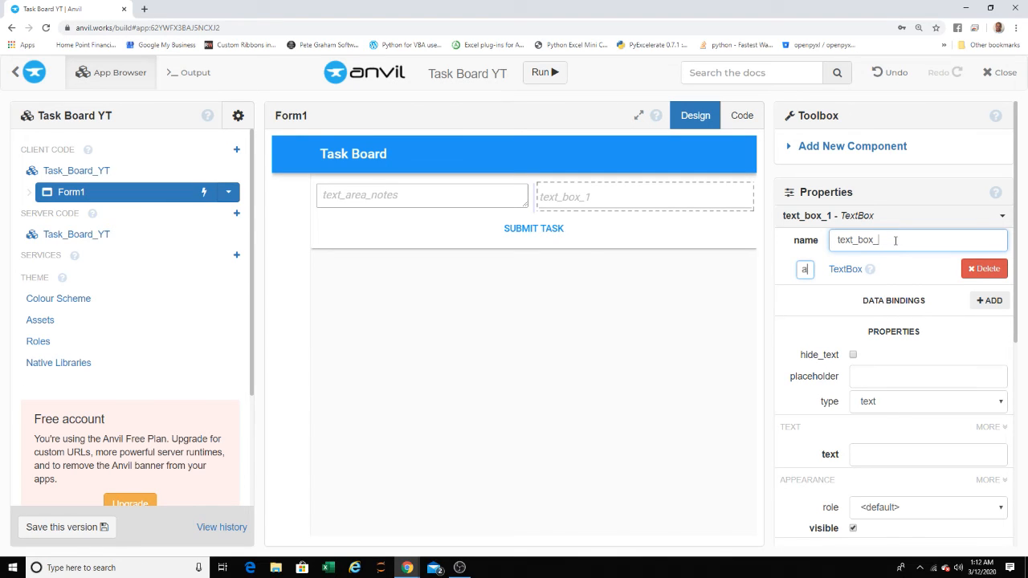
pyautogui.write('assignUser')
pyautogui.press('Return')
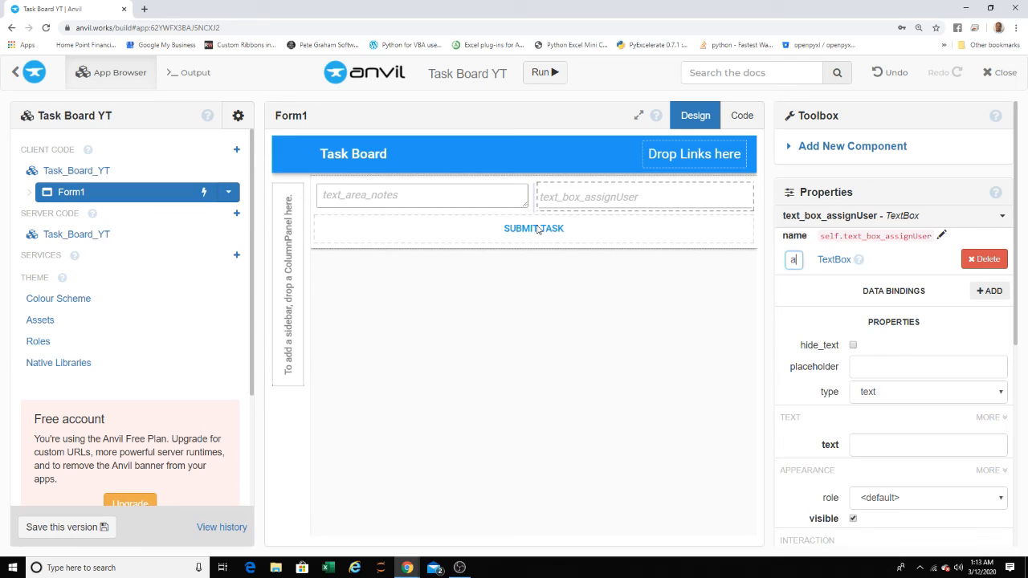
pyautogui.click(363, 305)
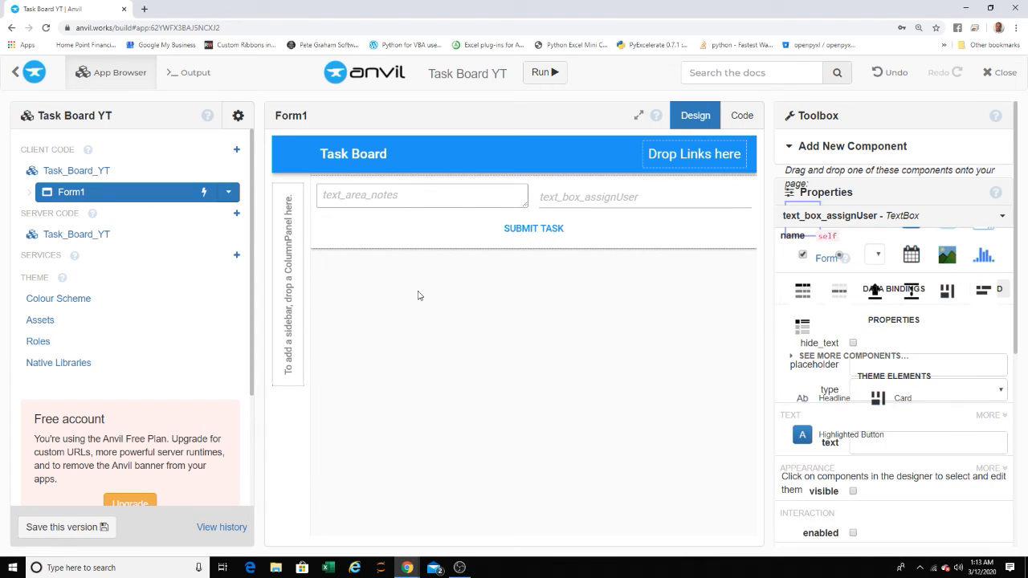
# - Try giving the assign-user text box the placeholder "Assign User", and undo it together with the accidental move of the box
pyautogui.click(639, 200)
pyautogui.click(879, 371)
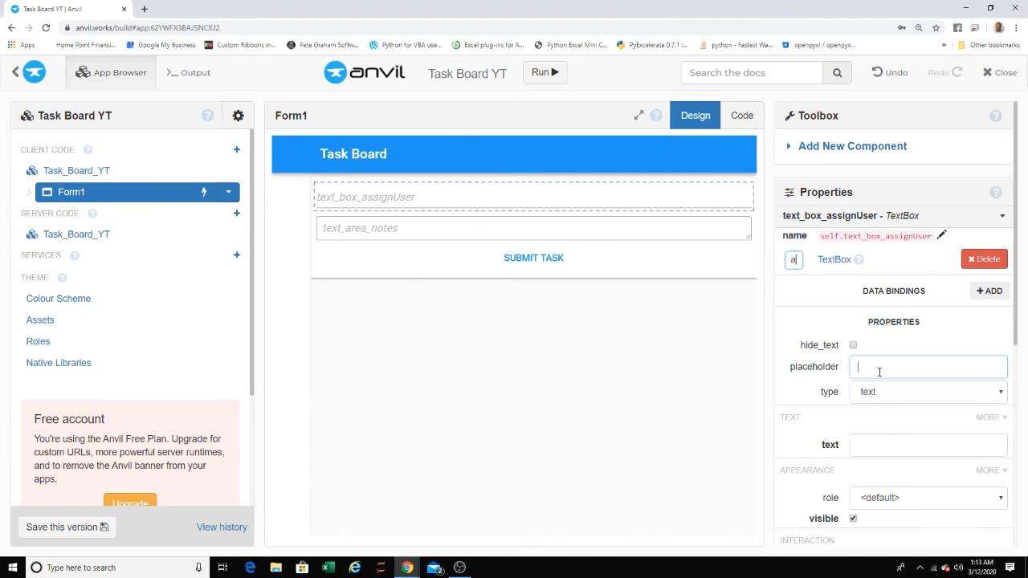
pyautogui.write('Enter')
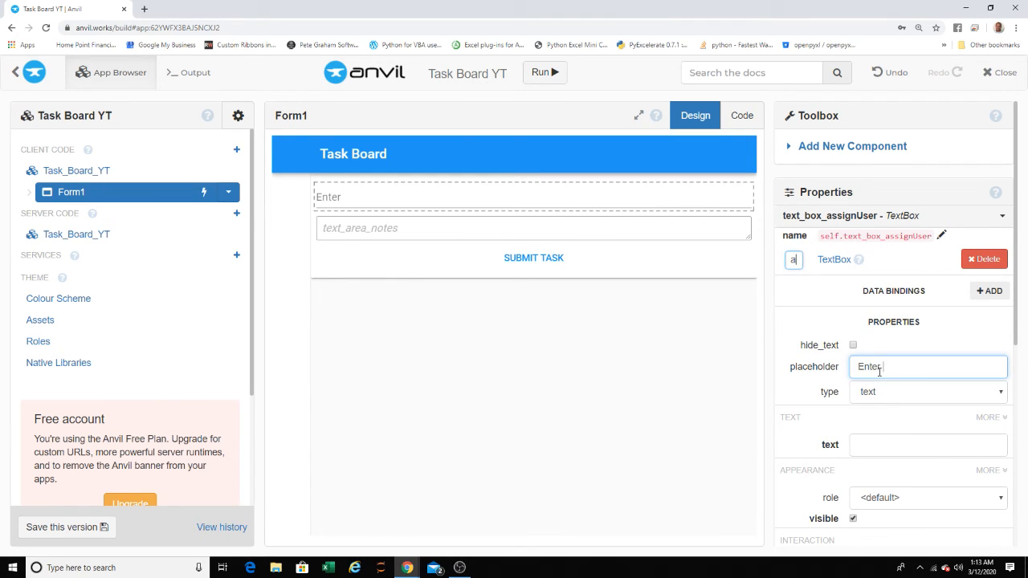
pyautogui.write(' User')
pyautogui.press('BackSpace')
pyautogui.press('BackSpace')
pyautogui.press('BackSpace')
pyautogui.press('BackSpace')
pyautogui.press('BackSpace')
pyautogui.press('BackSpace')
pyautogui.press('BackSpace')
pyautogui.press('BackSpace')
pyautogui.press('BackSpace')
pyautogui.press('BackSpace')
pyautogui.write('Assign User')
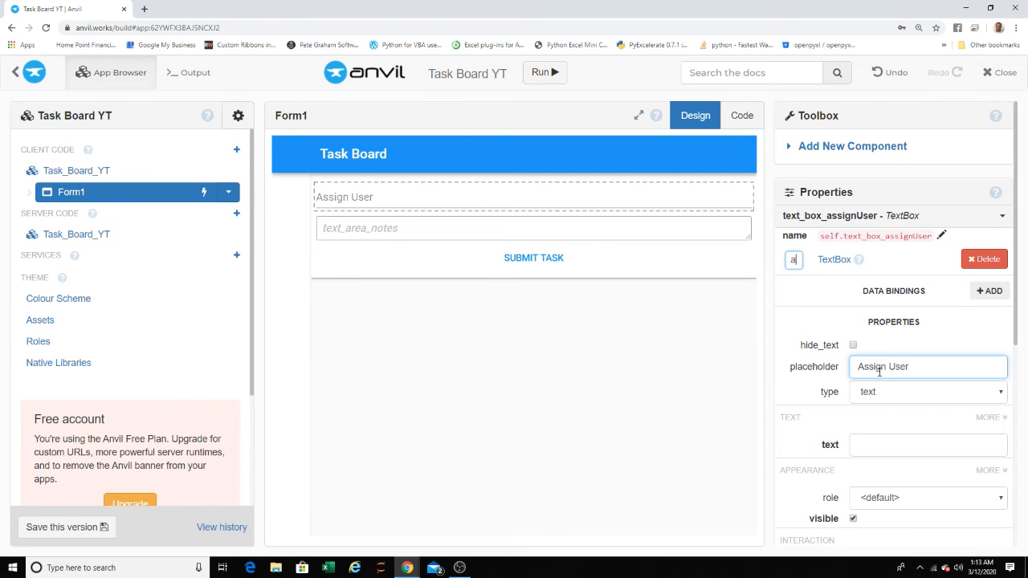
pyautogui.click(612, 332)
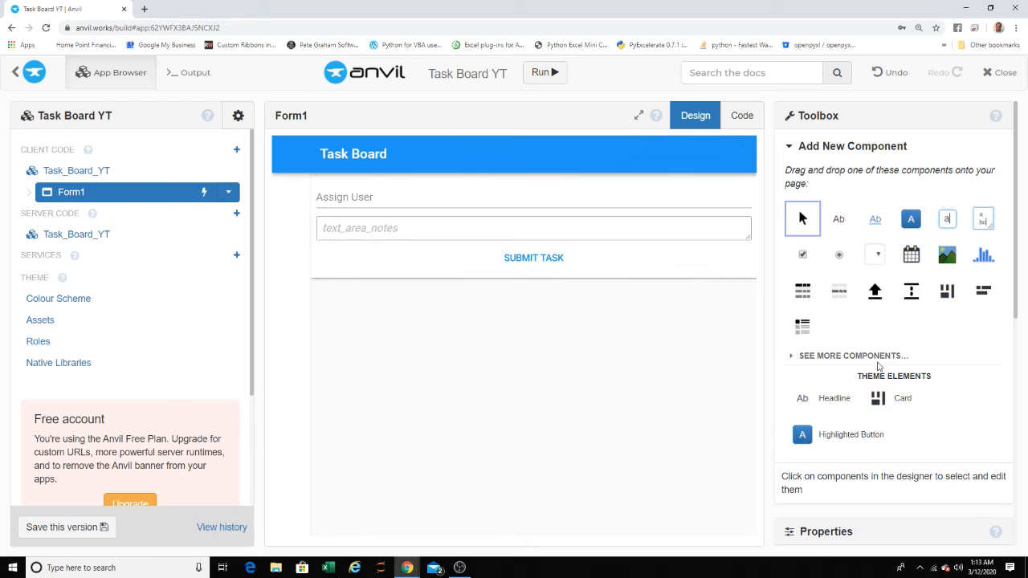
pyautogui.click(883, 72)
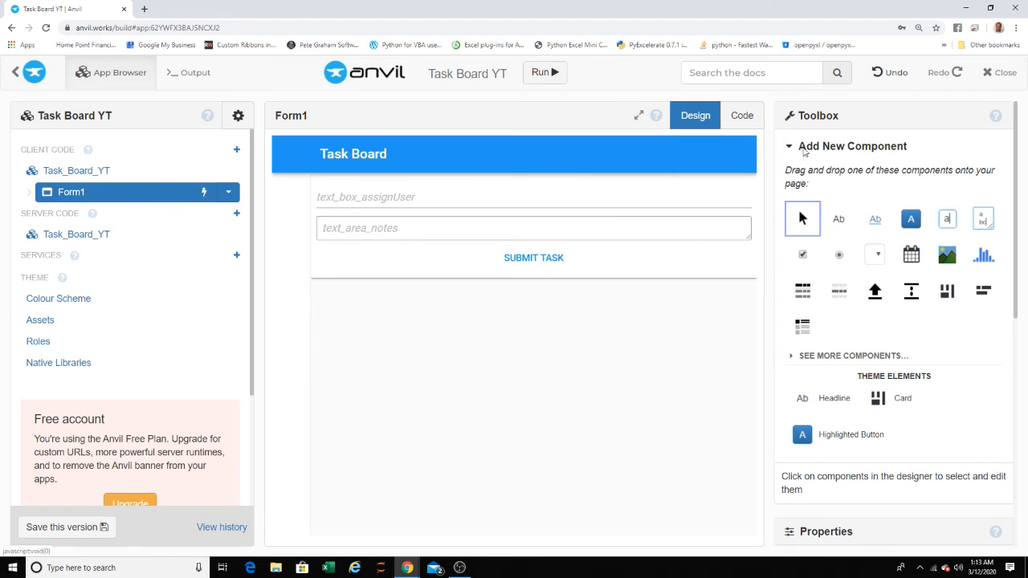
pyautogui.click(891, 74)
# - Set the placeholder of text_box_assignUser to "Assign User", keeping the box beside the notes area
pyautogui.click(643, 197)
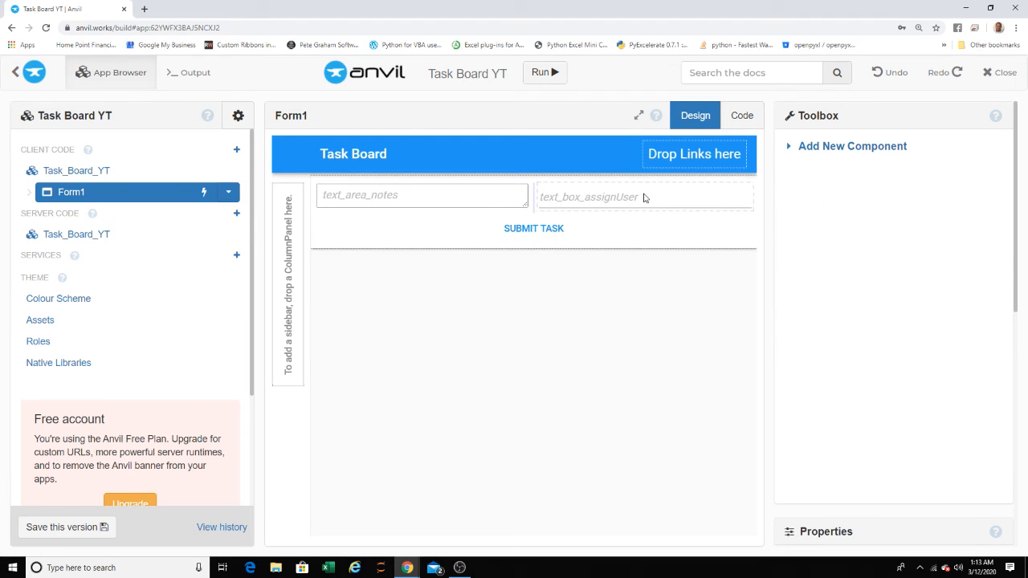
pyautogui.click(879, 366)
pyautogui.write('As')
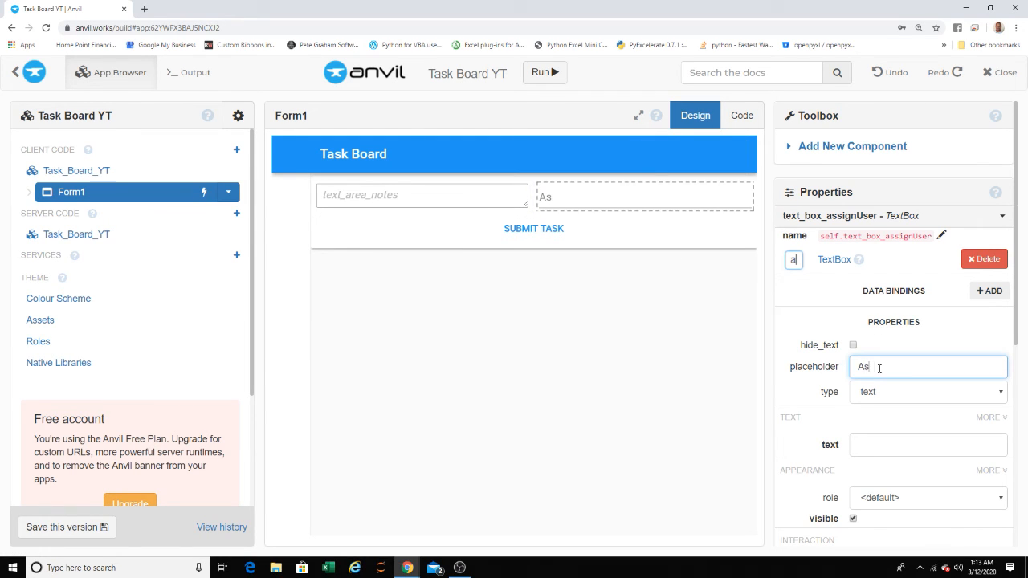
pyautogui.write('sign User')
pyautogui.click(647, 314)
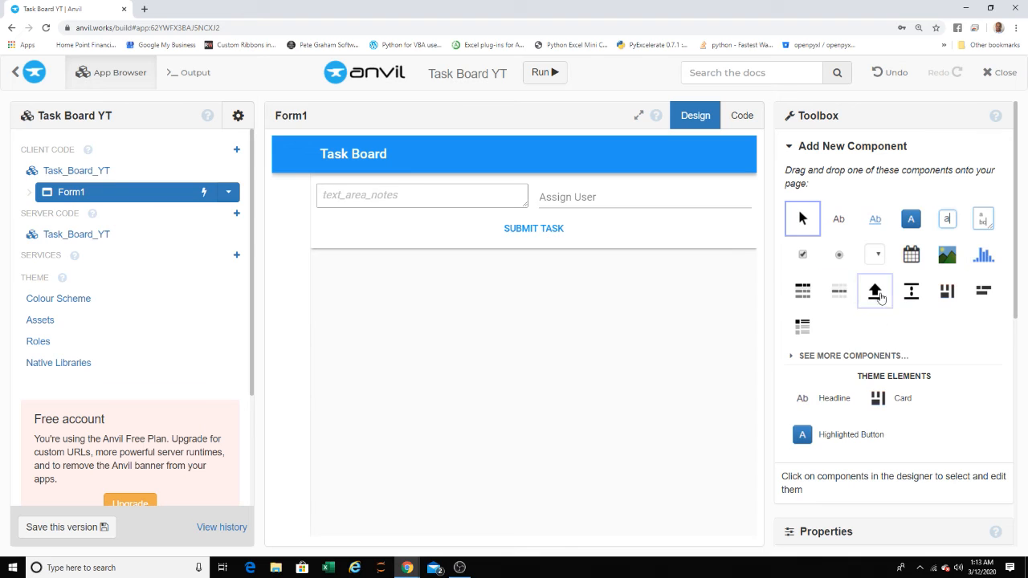
# - Add a full-width ColumnPanel to the card below the Submit Task button
pyautogui.click(949, 294)
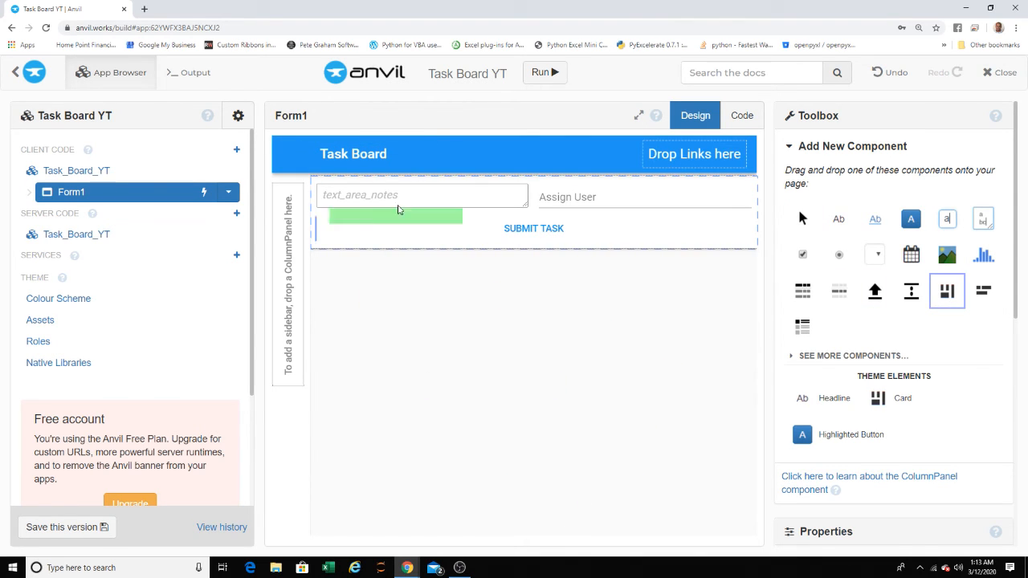
pyautogui.click(416, 330)
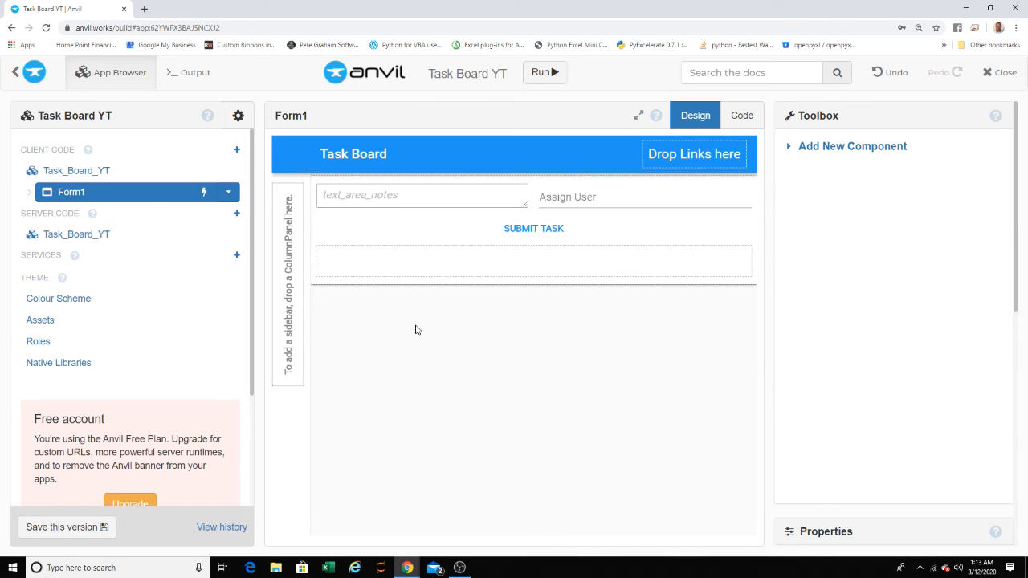
pyautogui.moveTo(519, 263); pyautogui.dragTo(534, 360)
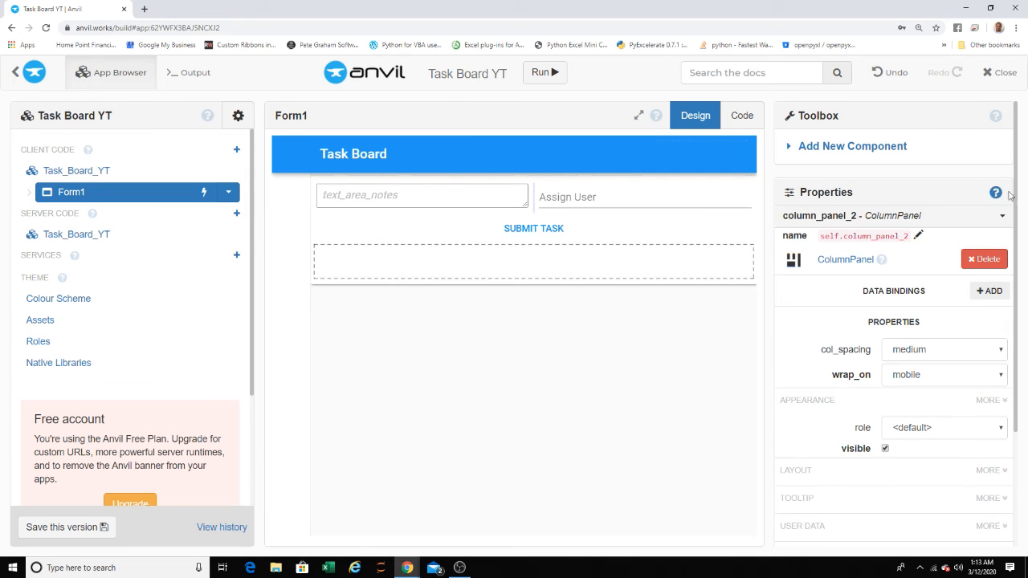
# - Place a RepeatingPanel inside the new ColumnPanel below the Submit Task button
pyautogui.click(860, 146)
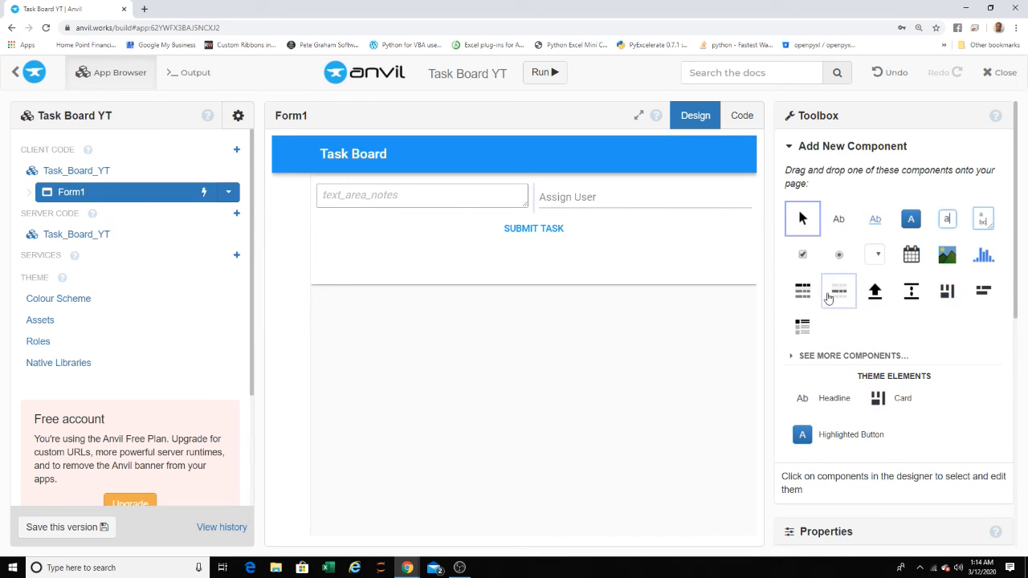
pyautogui.moveTo(803, 325); pyautogui.dragTo(553, 269)
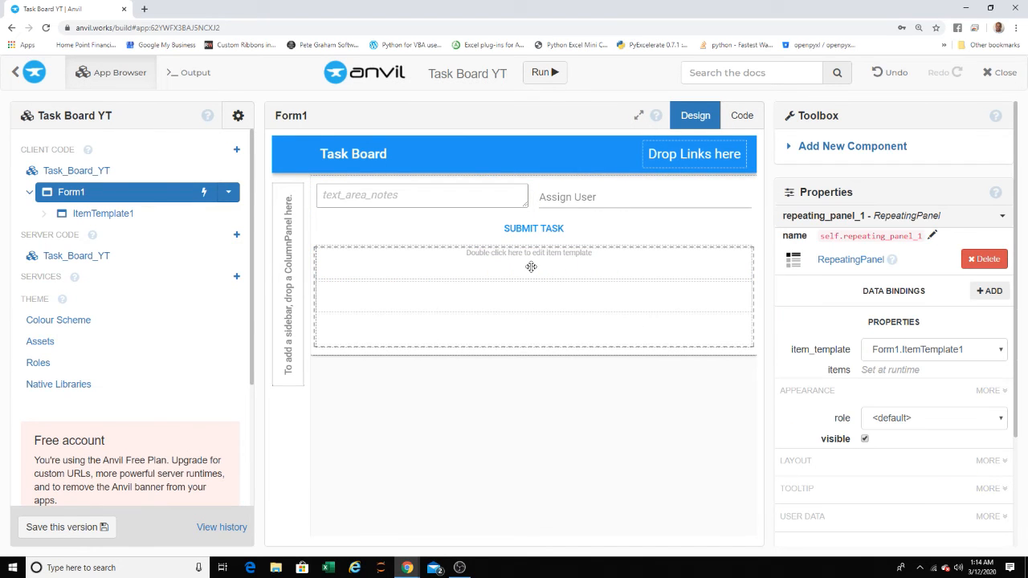
pyautogui.click(827, 146)
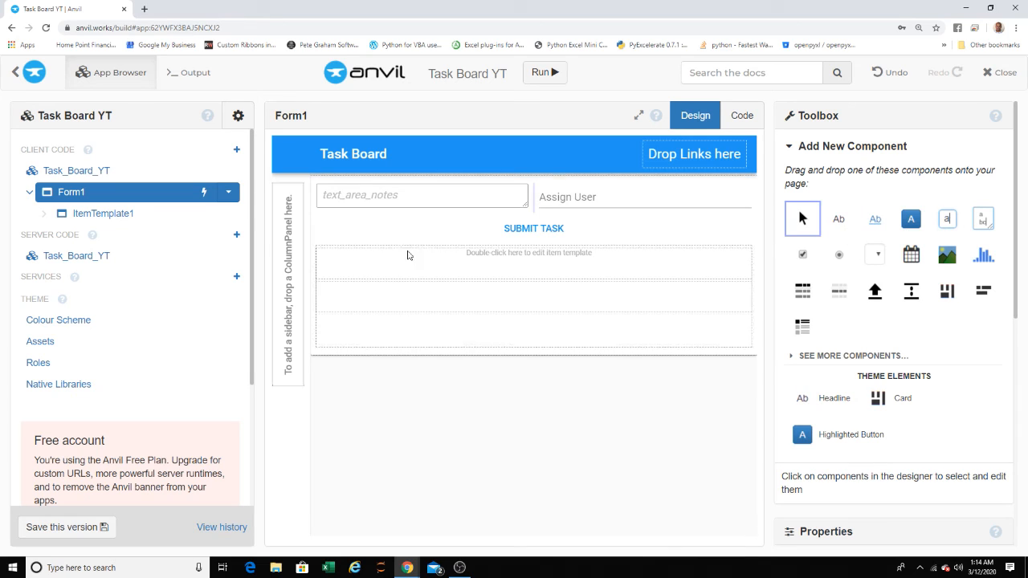
# - Open the repeating panel's item template to check the data tables available for display, and return to Form1 without linking one
pyautogui.doubleClick(531, 266)
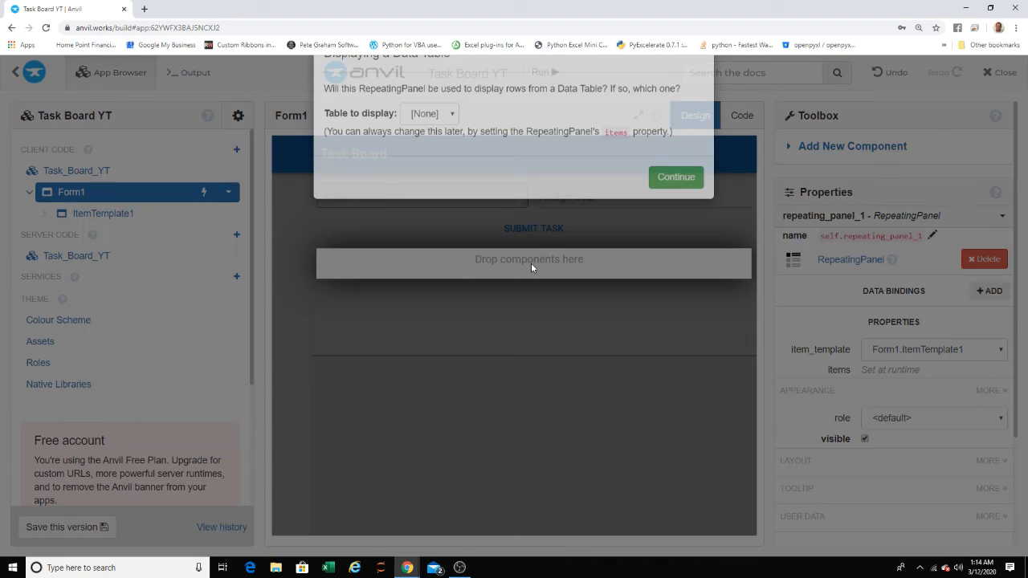
pyautogui.click(438, 155)
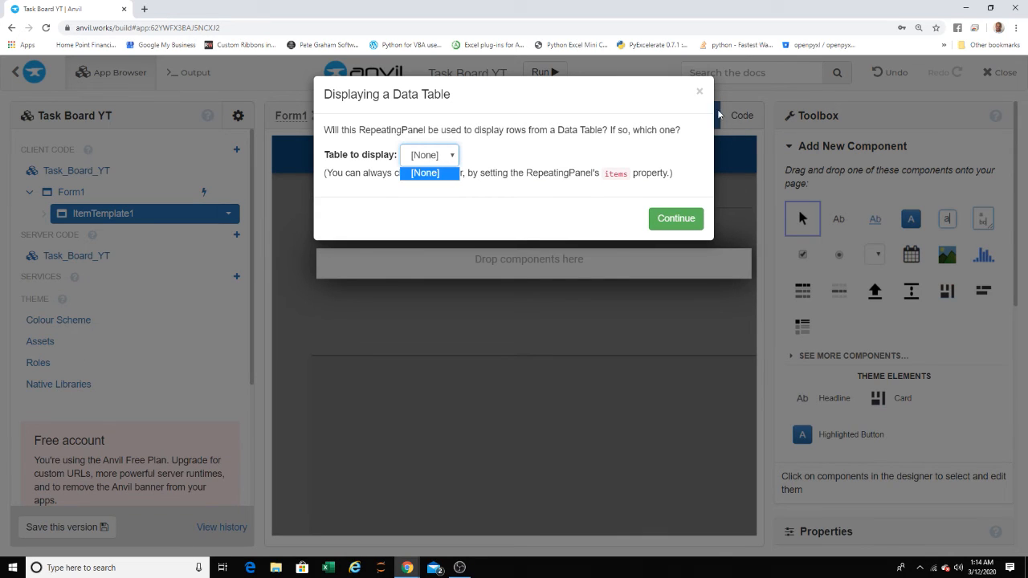
pyautogui.click(700, 92)
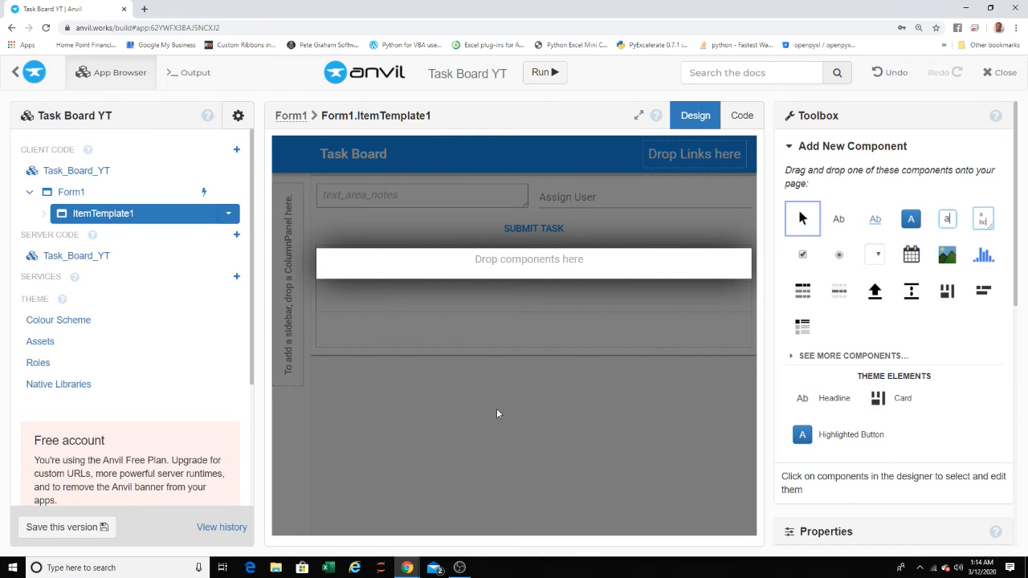
pyautogui.click(608, 428)
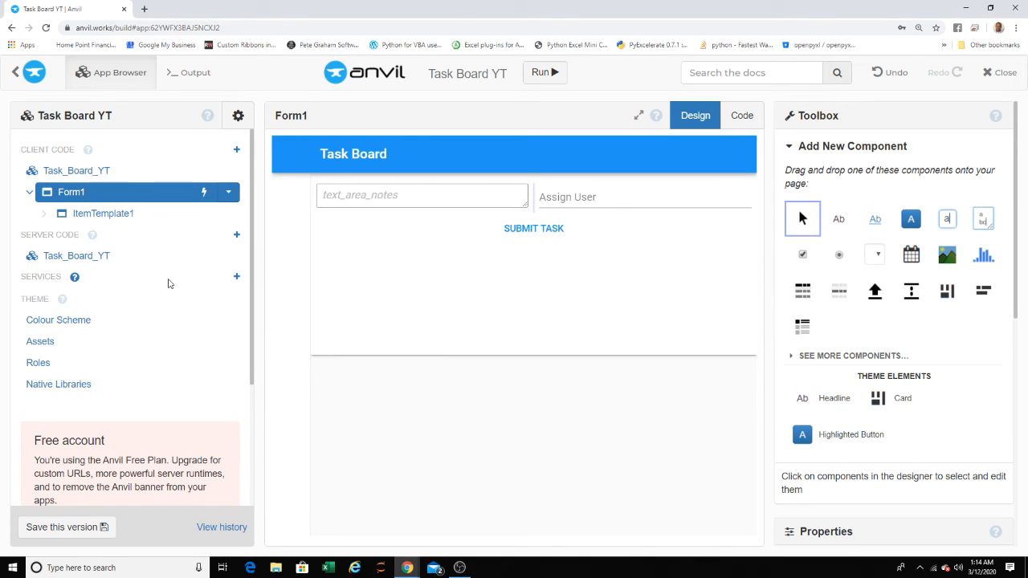
# - Review the services that can be added to the app, such as Data Tables, and close the list without adding one
pyautogui.click(237, 277)
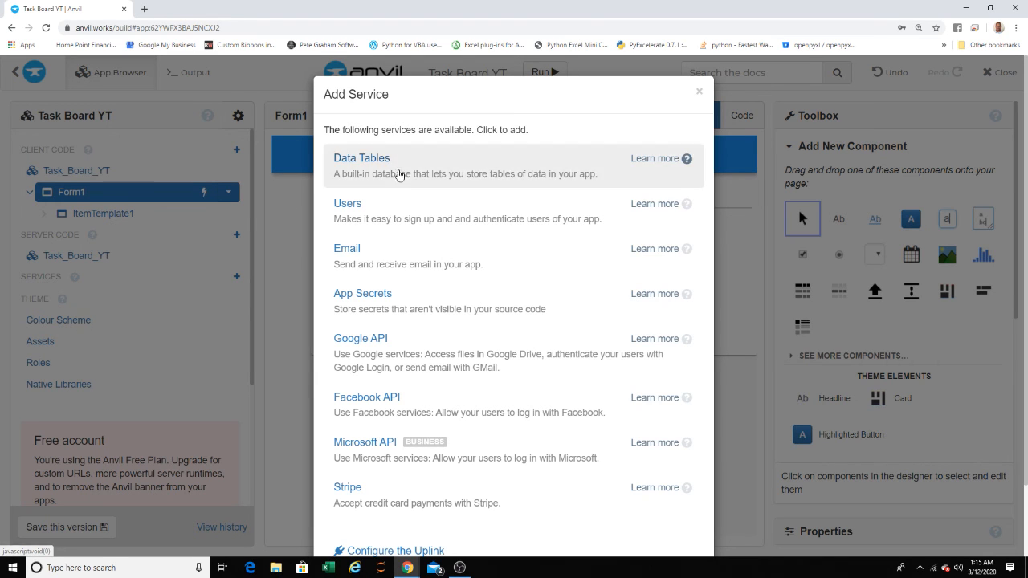
pyautogui.click(278, 240)
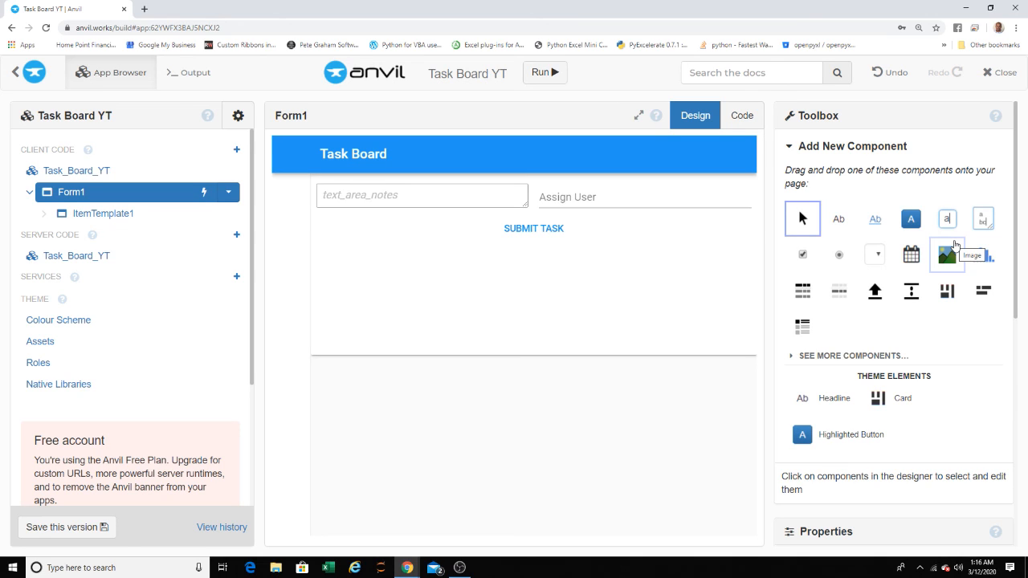
# - Delete the repeating panel and its ColumnPanel from below the Submit Task button
pyautogui.moveTo(931, 241); pyautogui.dragTo(208, 265)
pyautogui.moveTo(560, 334); pyautogui.dragTo(460, 226)
pyautogui.click(460, 256)
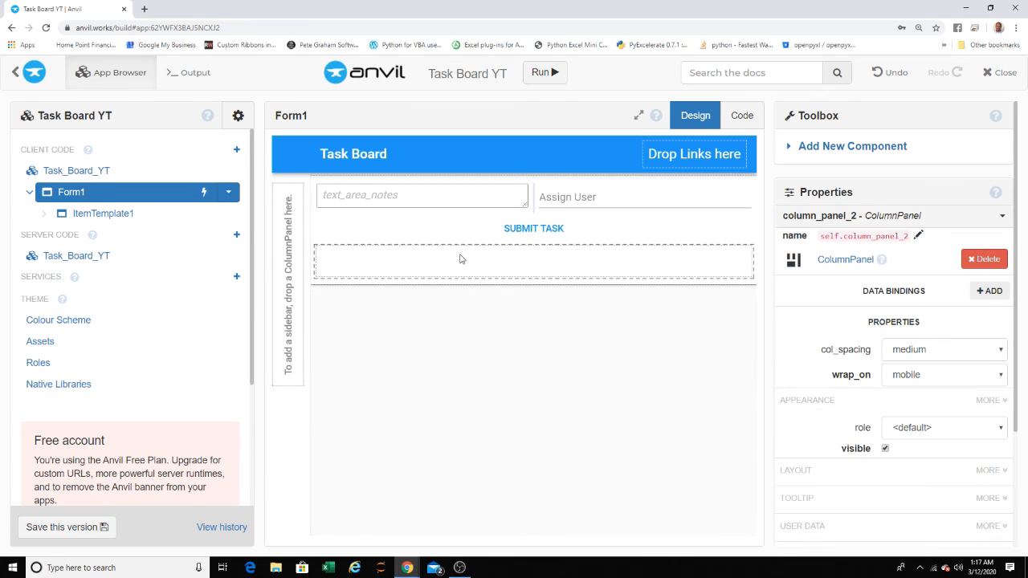
pyautogui.press('Delete')
# - Delete the notes text area and the Assign User text box from Form1, keeping the Submit Task button
pyautogui.click(465, 209)
pyautogui.press('Delete')
pyautogui.click(558, 203)
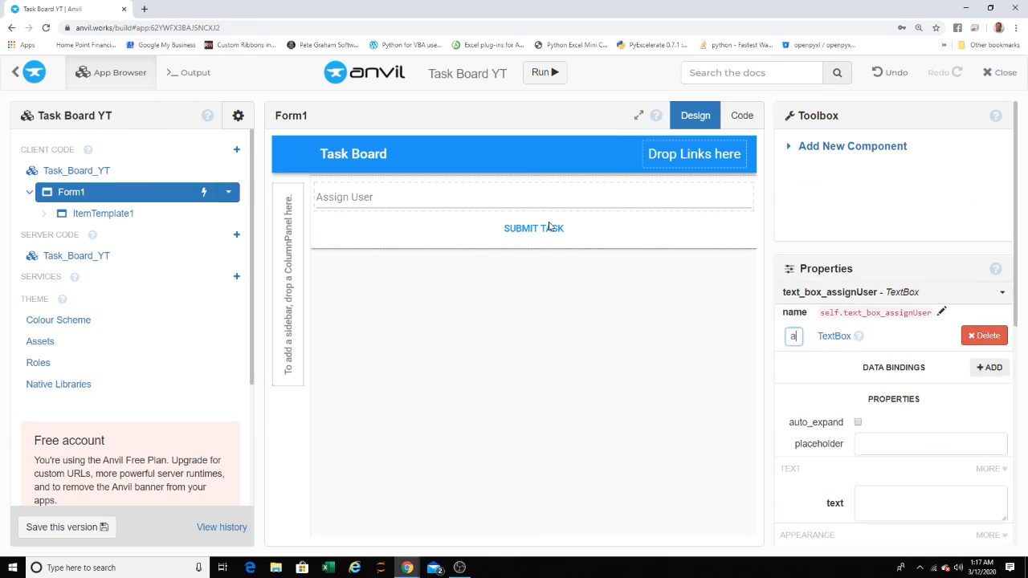
pyautogui.press('Delete')
pyautogui.click(552, 202)
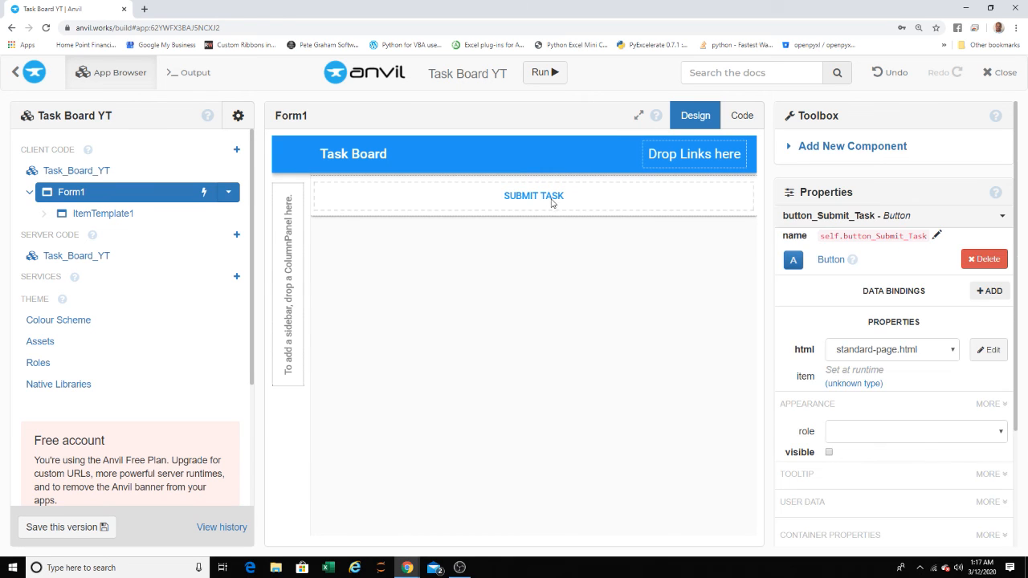
pyautogui.click(549, 215)
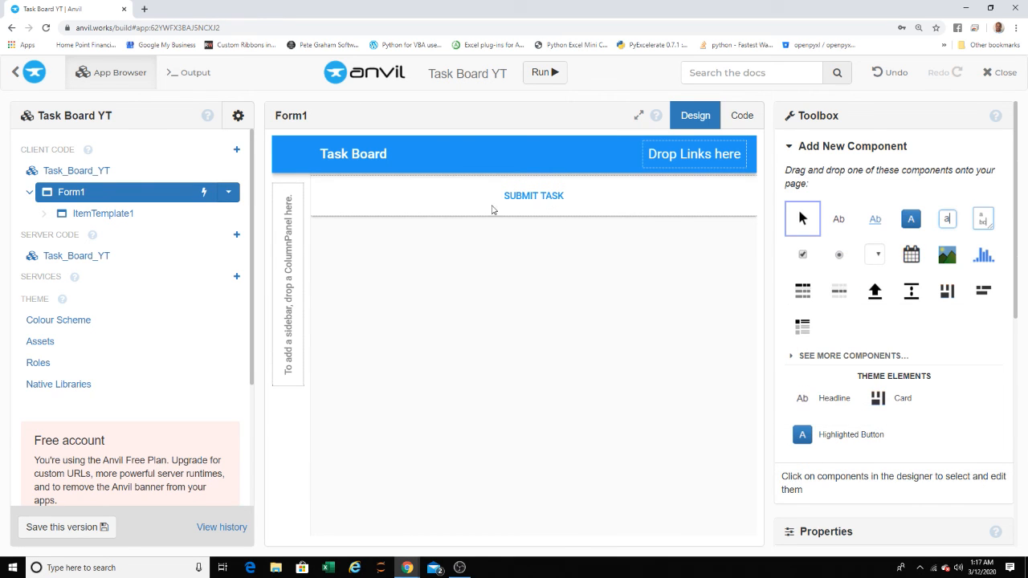
pyautogui.click(493, 205)
# - Close the app editor and permanently delete the Task Board YT app from the full list of apps
pyautogui.click(1001, 72)
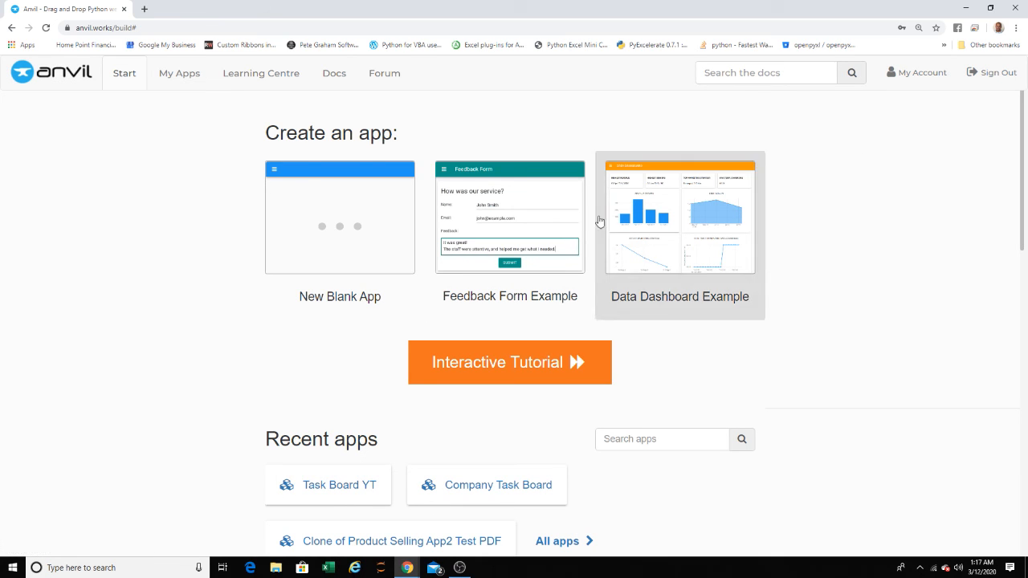
pyautogui.scroll(-2, 420, 249)
pyautogui.click(592, 408)
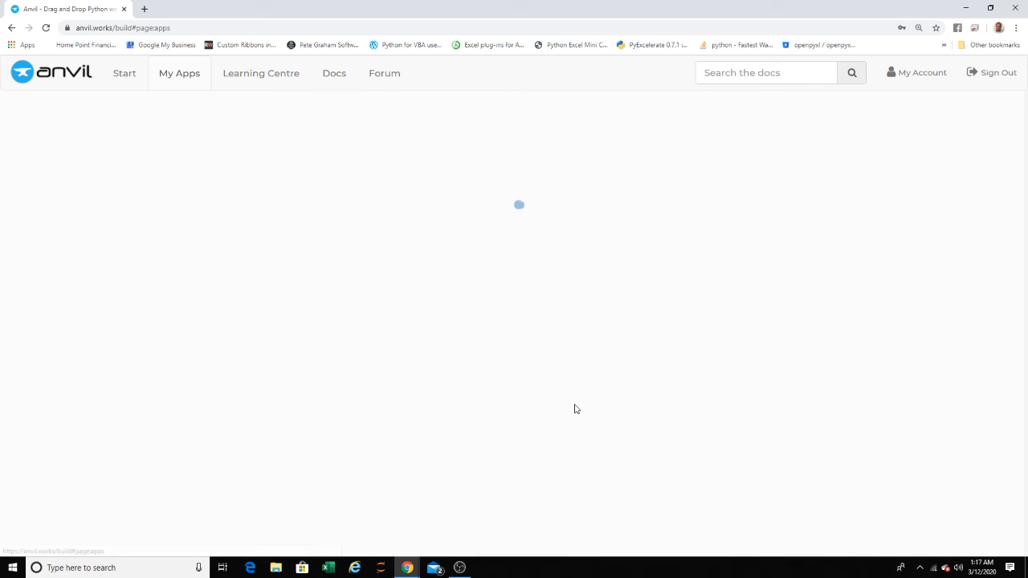
pyautogui.click(741, 342)
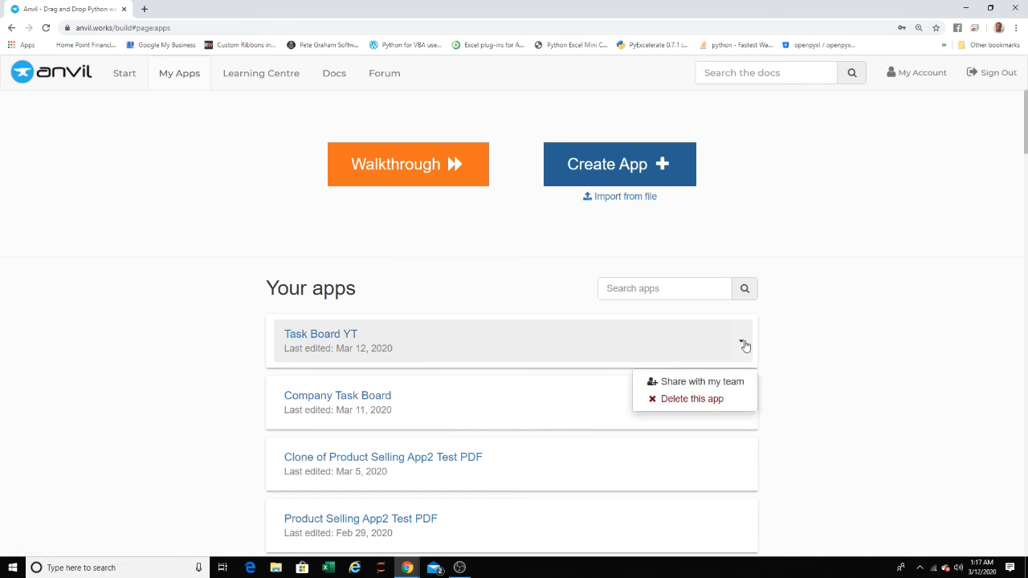
pyautogui.click(689, 400)
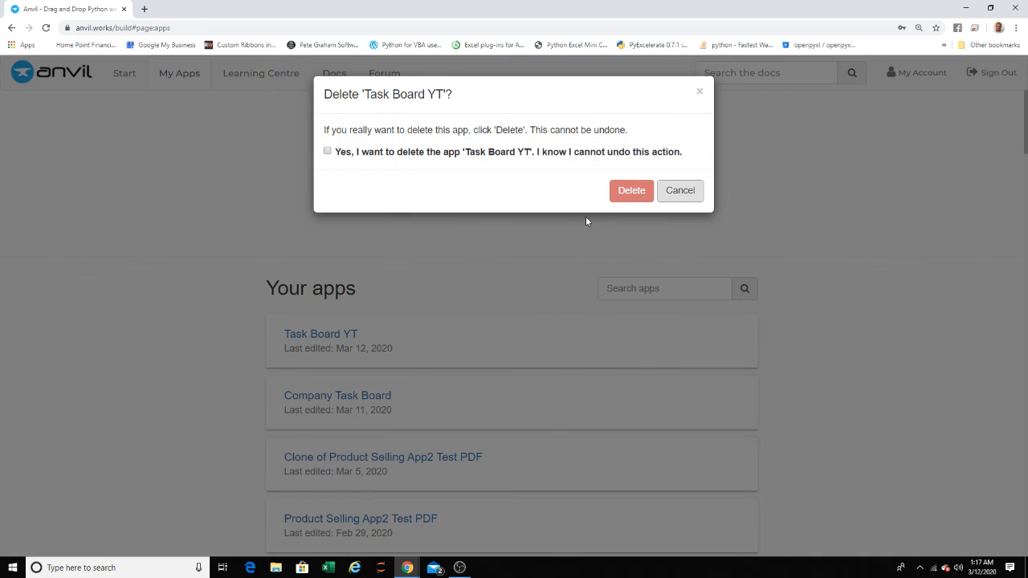
pyautogui.click(328, 151)
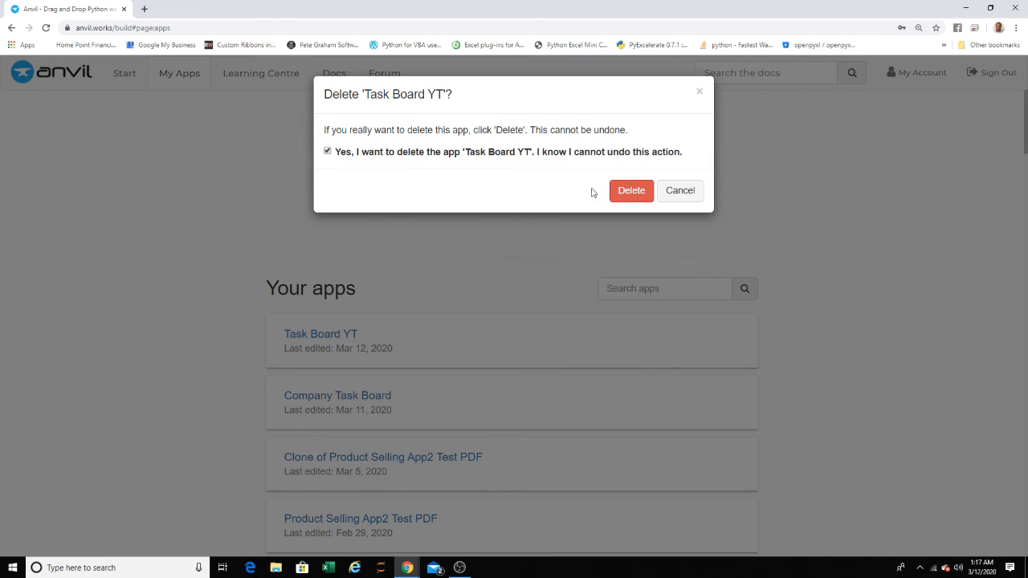
pyautogui.click(631, 190)
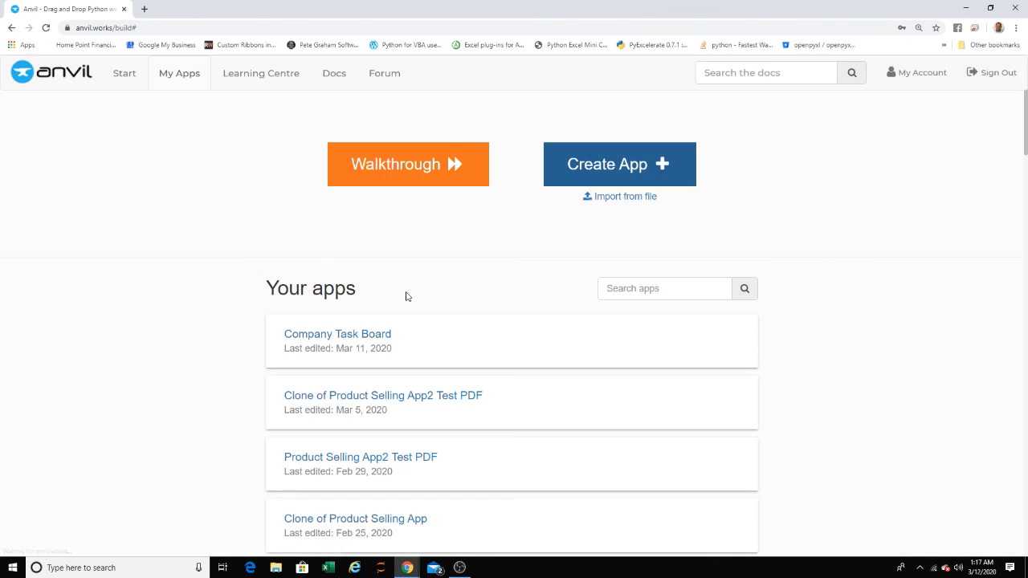